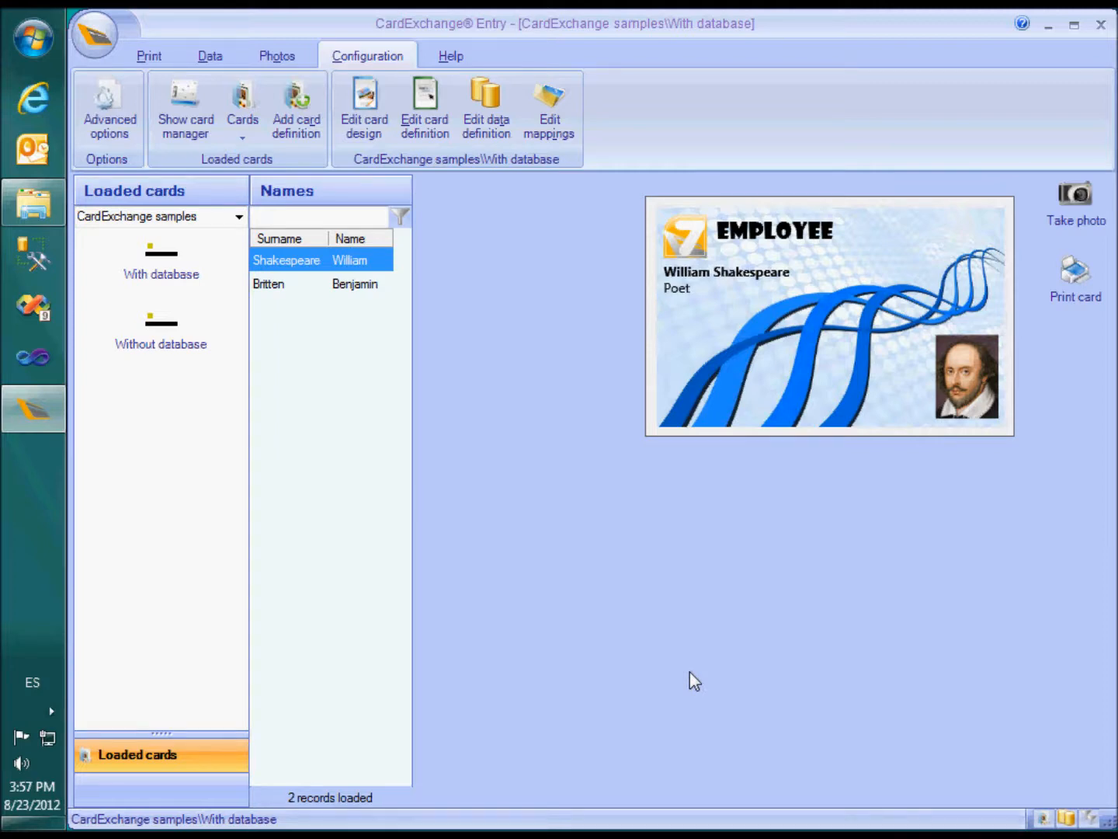
# Review the card definition of the With database sample, including its layout, database connection and mappings, and close it
pyautogui.click(418, 113)
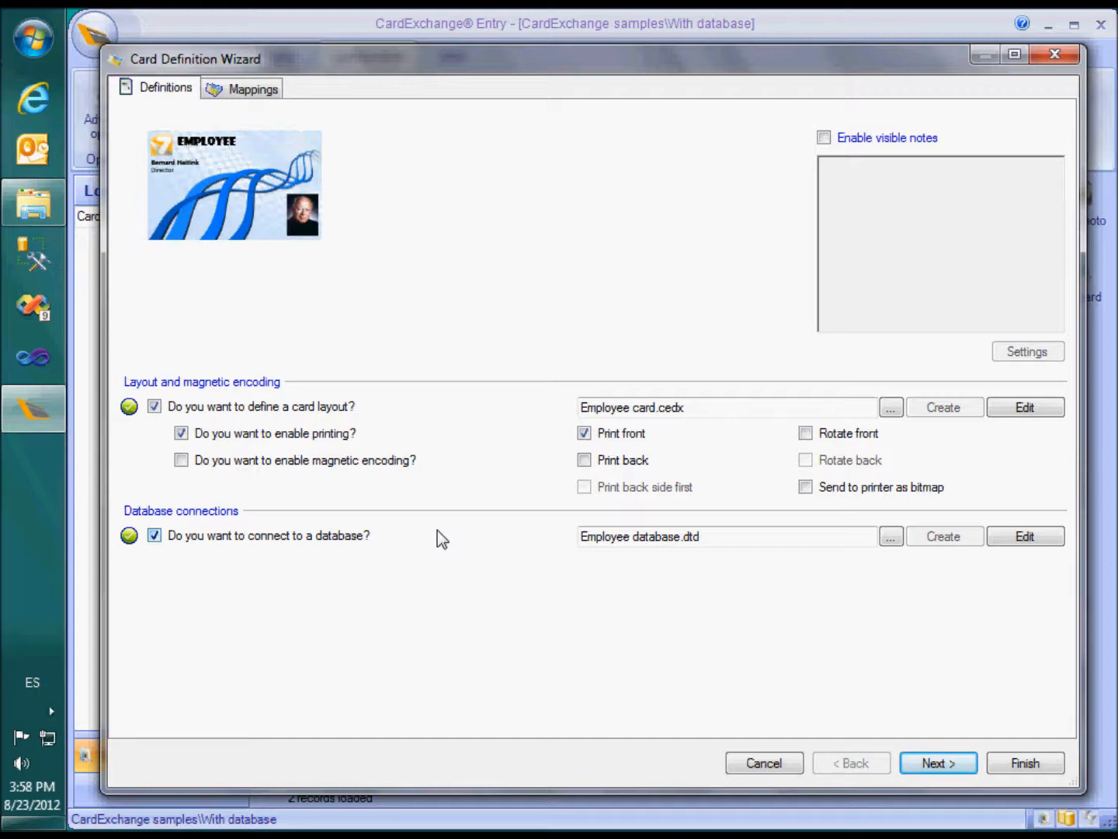
pyautogui.click(924, 765)
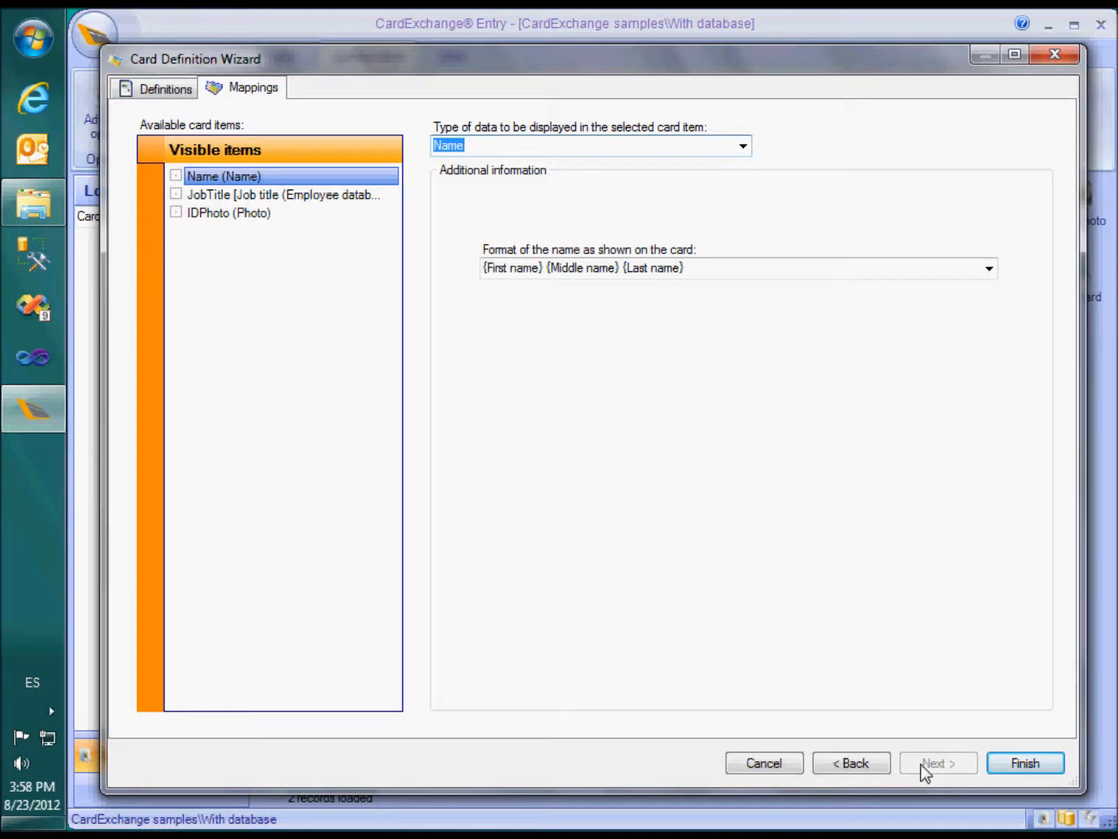
pyautogui.click(1022, 765)
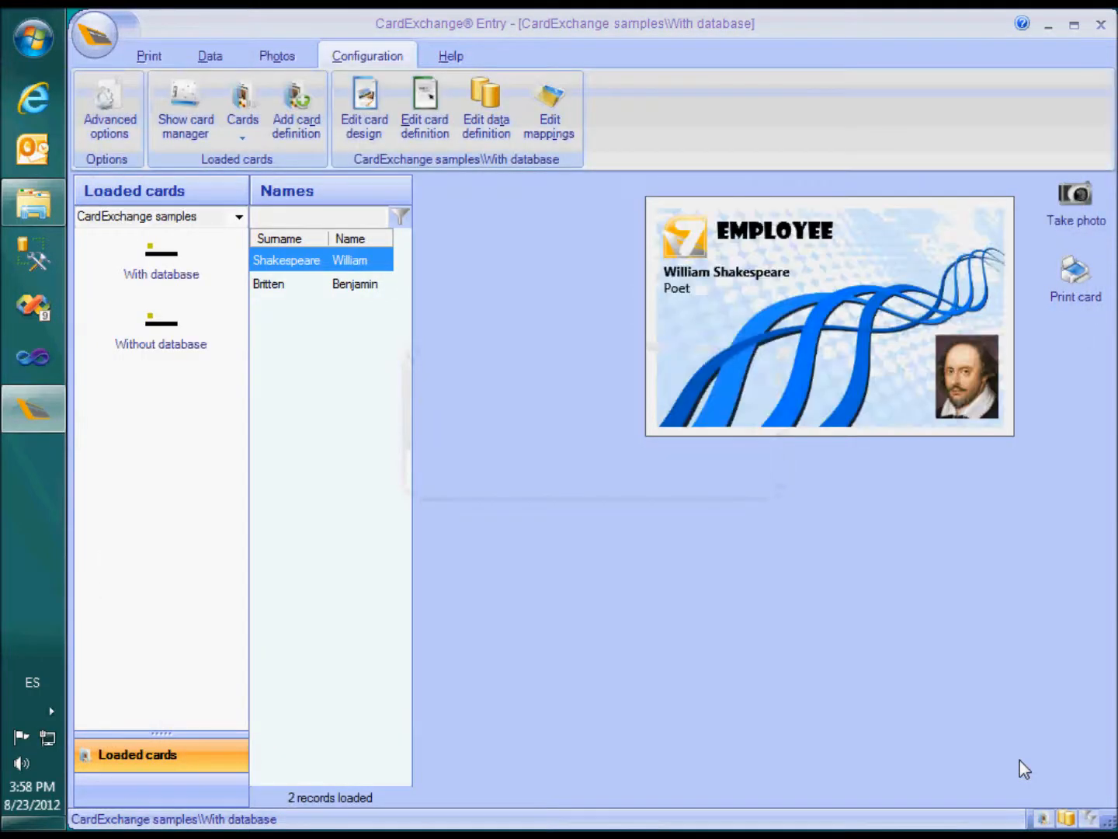
# Load the Without database card and review the IDPhoto data types and JobTitle manual-entry settings in its mappings
pyautogui.click(171, 334)
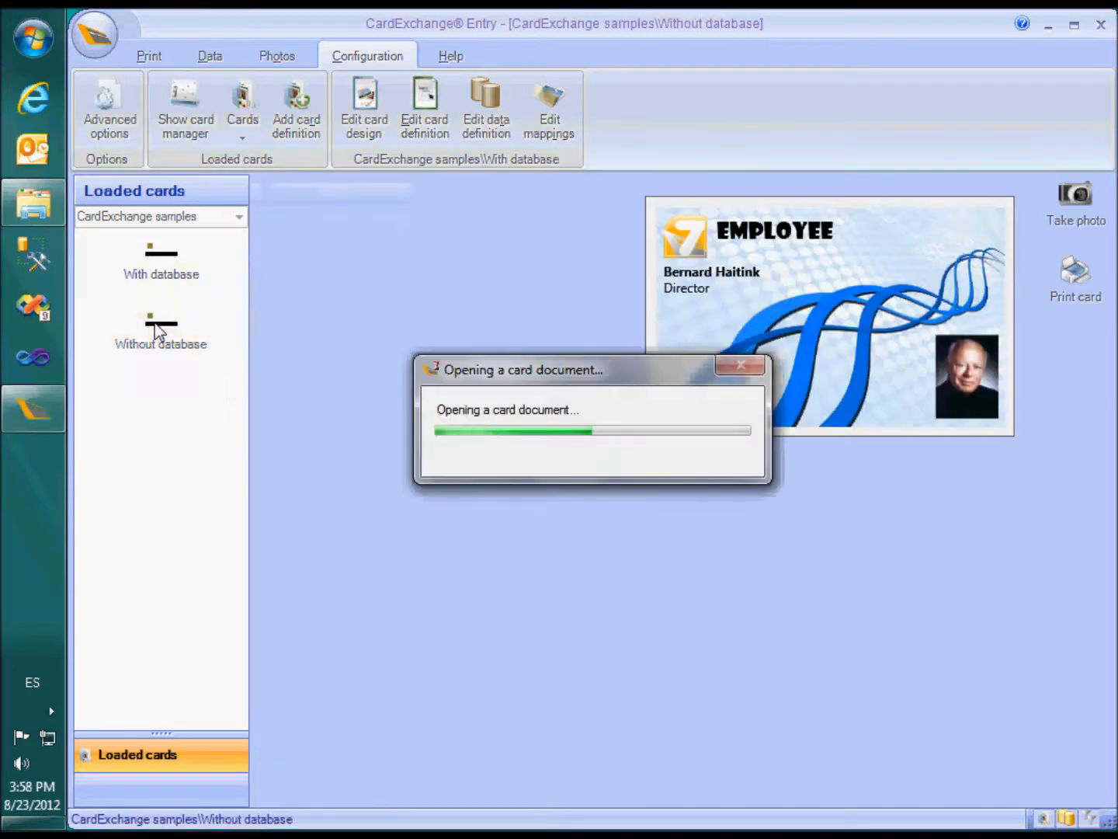
pyautogui.click(549, 131)
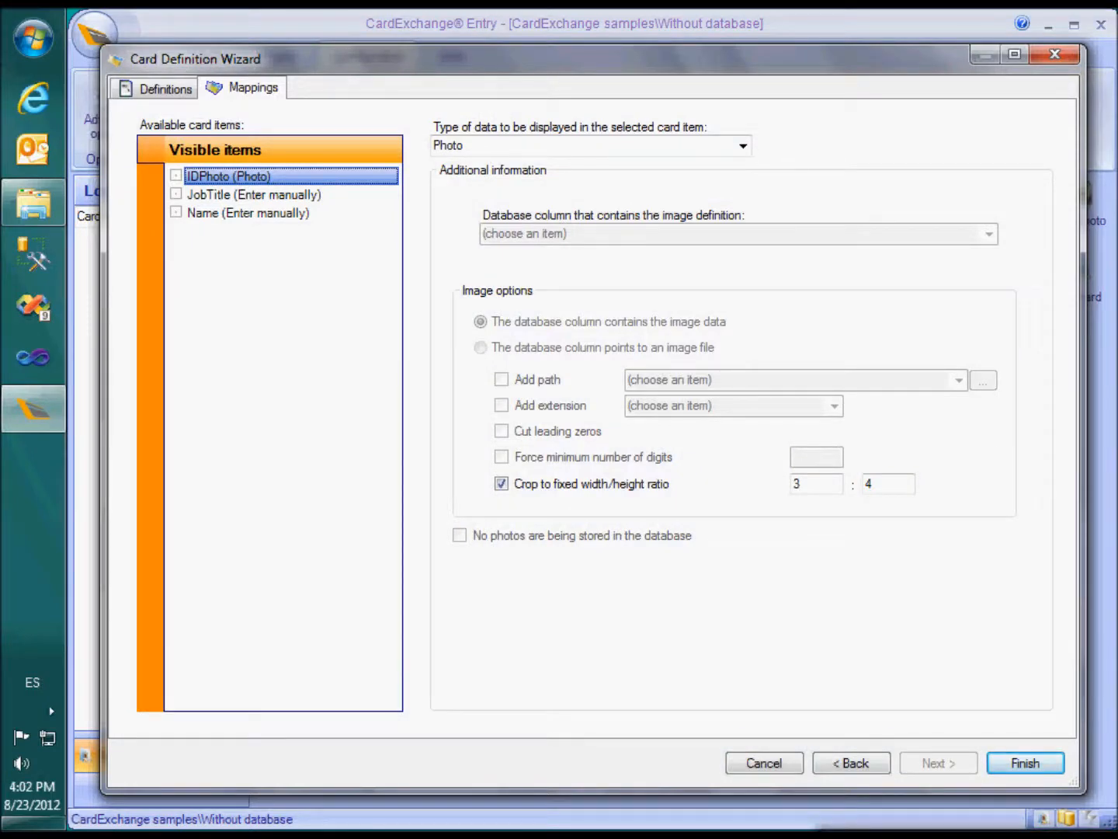
pyautogui.click(743, 145)
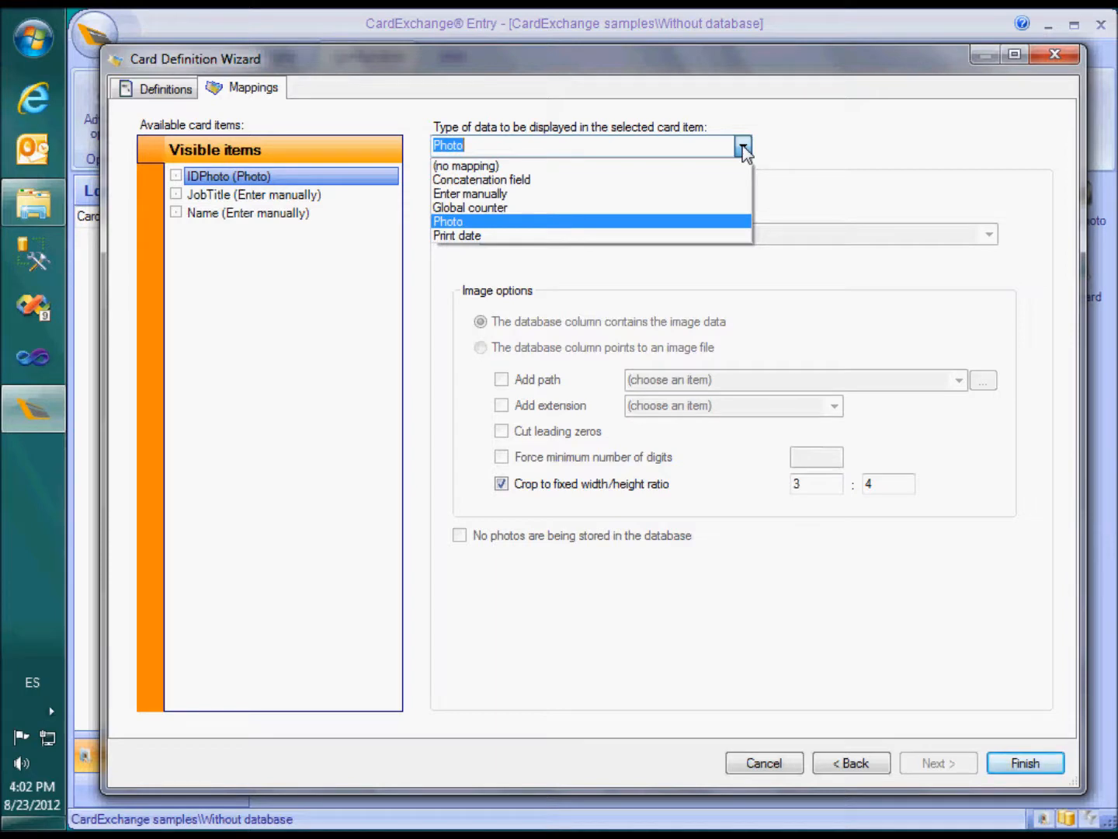
pyautogui.click(744, 148)
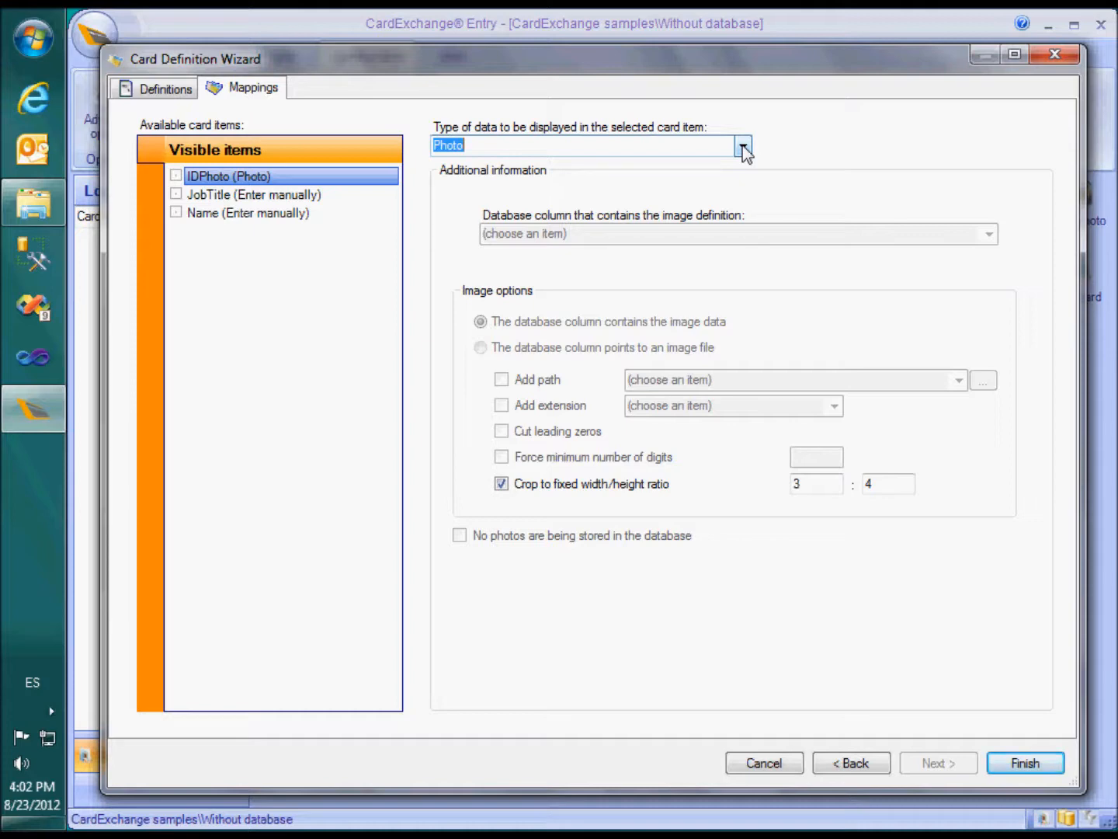
pyautogui.click(294, 198)
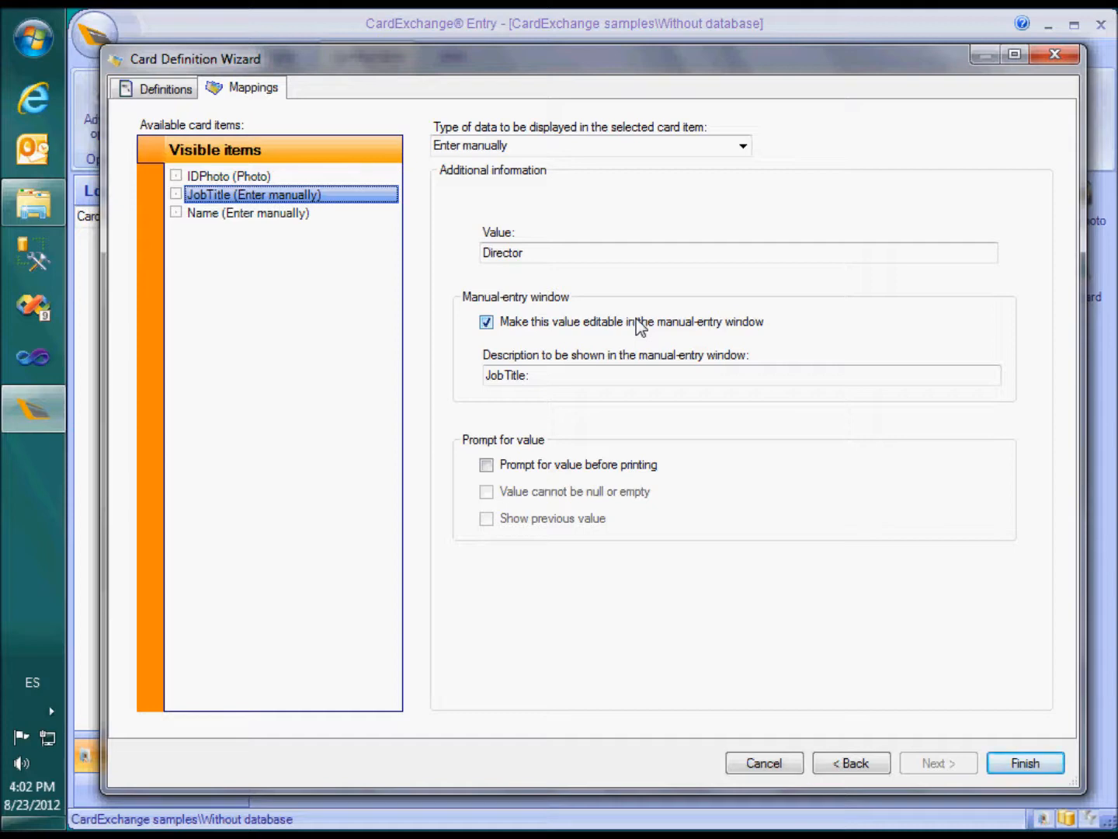
pyautogui.click(1030, 765)
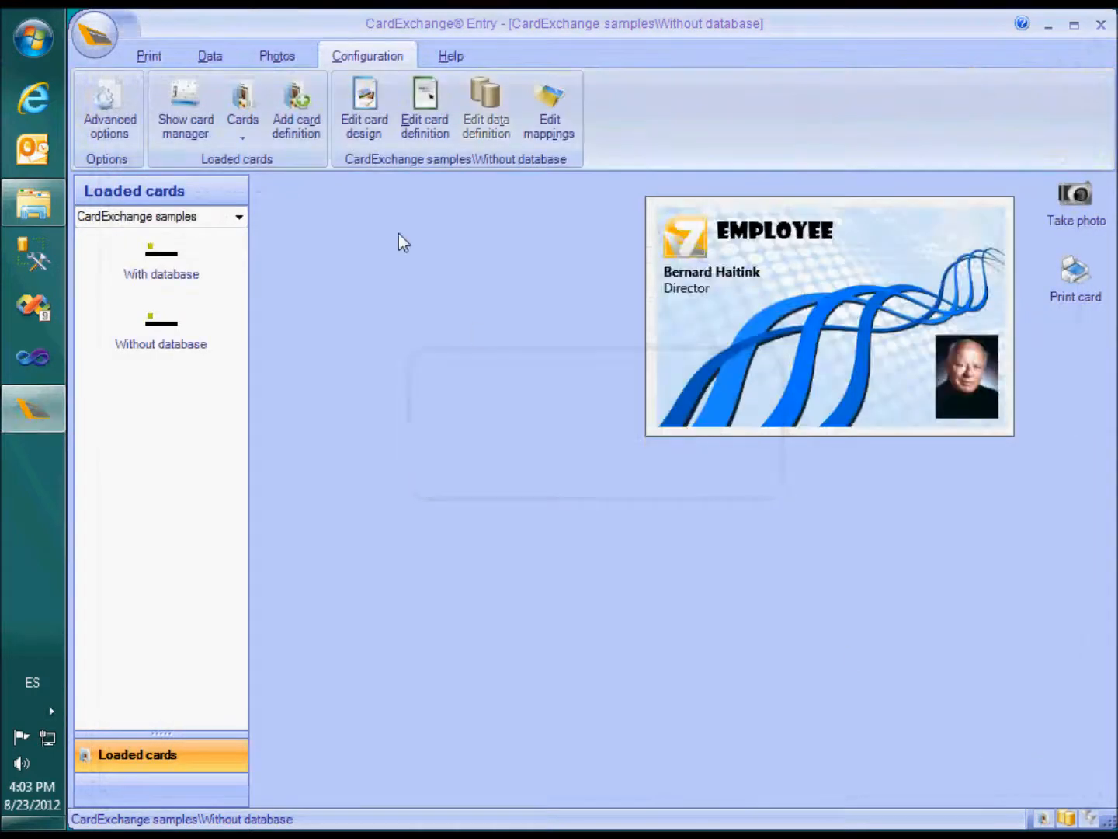
# Enter the card data manually with job title Composer and name Benjamin Britten, and apply it to the card
pyautogui.click(205, 54)
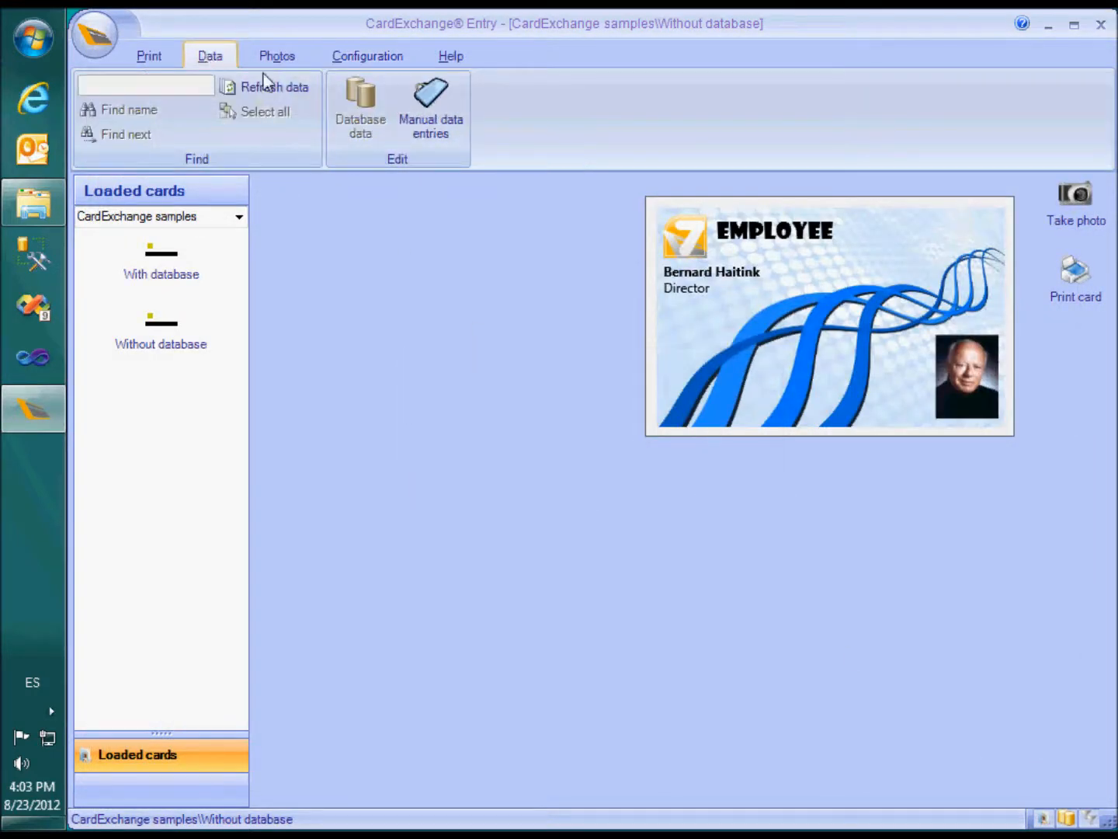
pyautogui.click(415, 115)
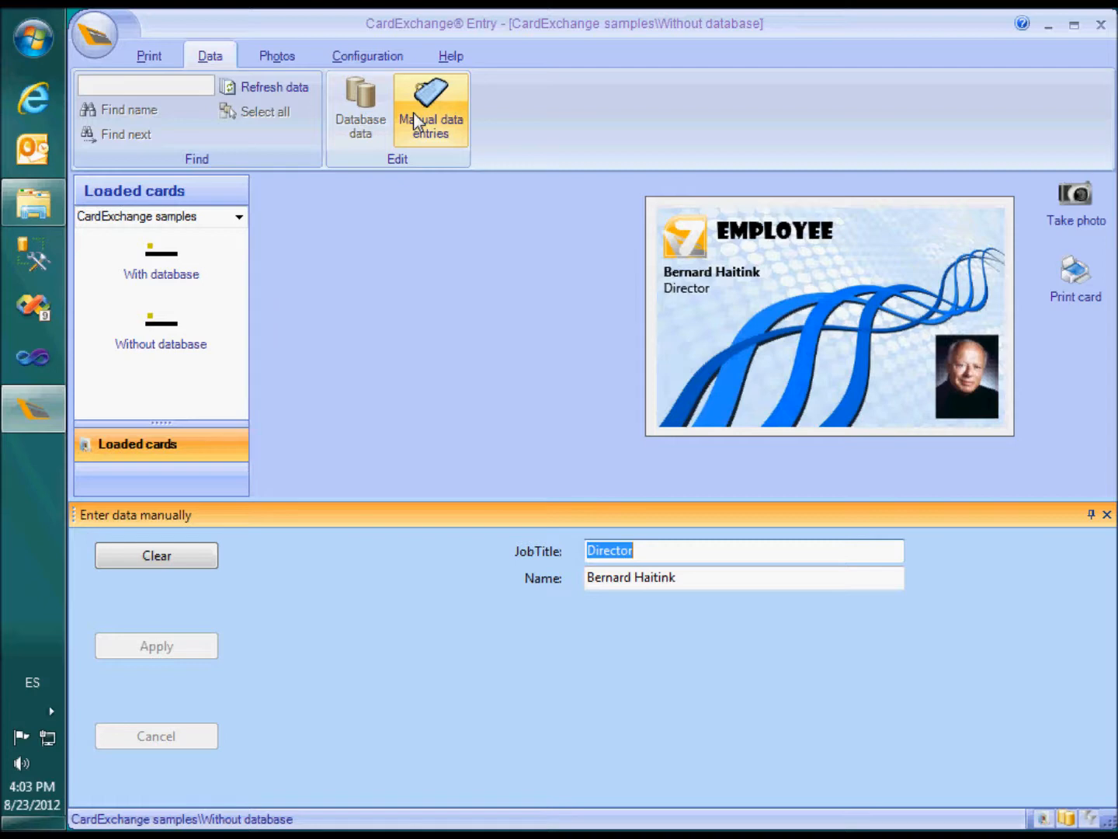
pyautogui.write('Composer')
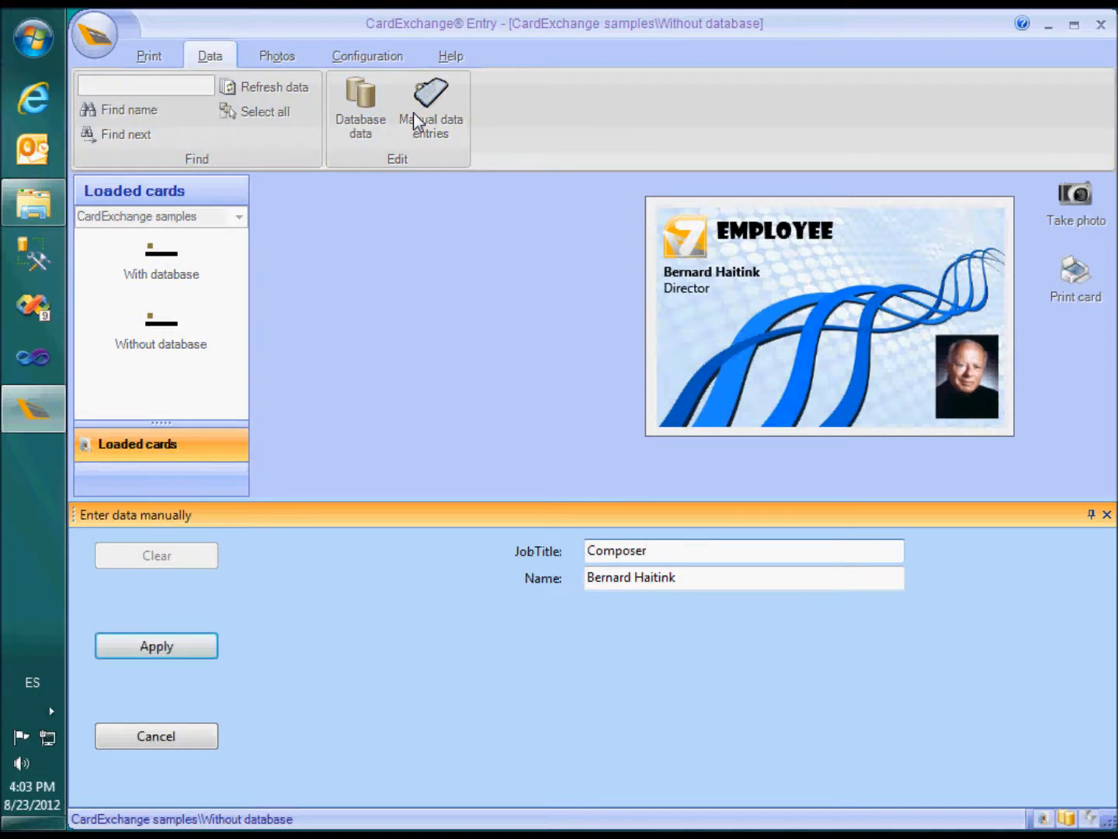
pyautogui.press('Tab')
pyautogui.write('Benjamin Britten')
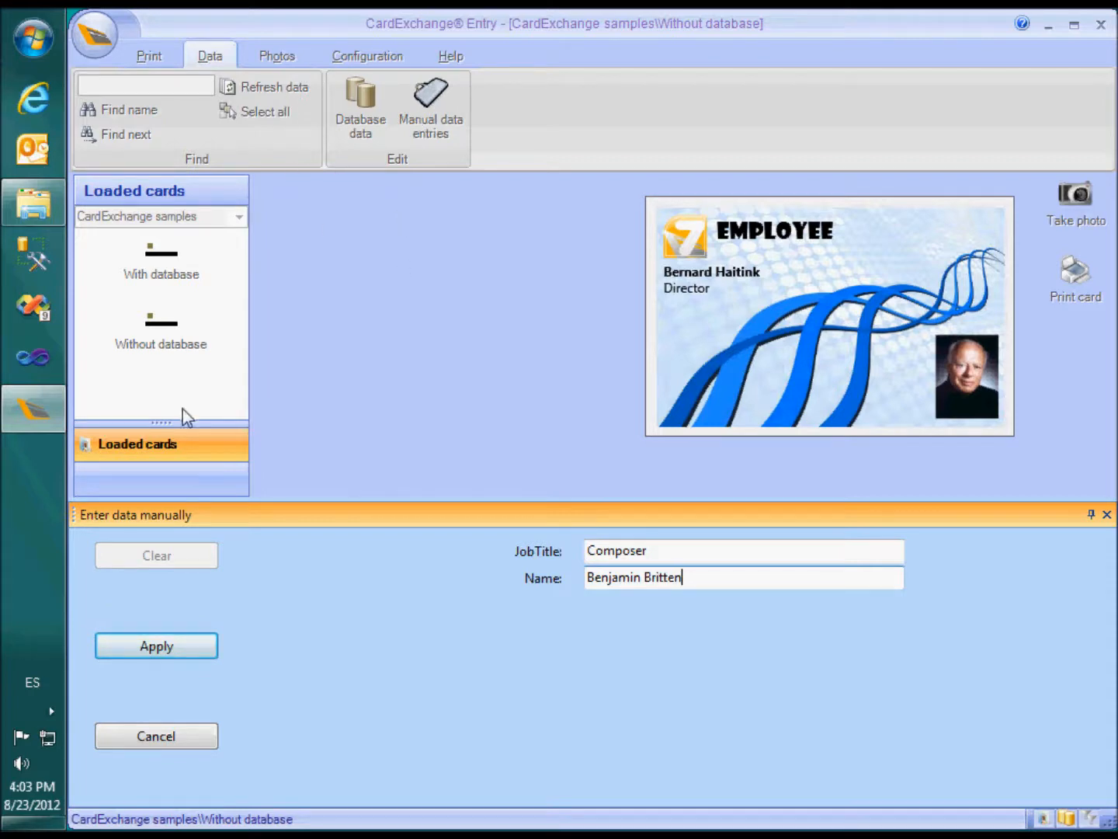
pyautogui.click(144, 645)
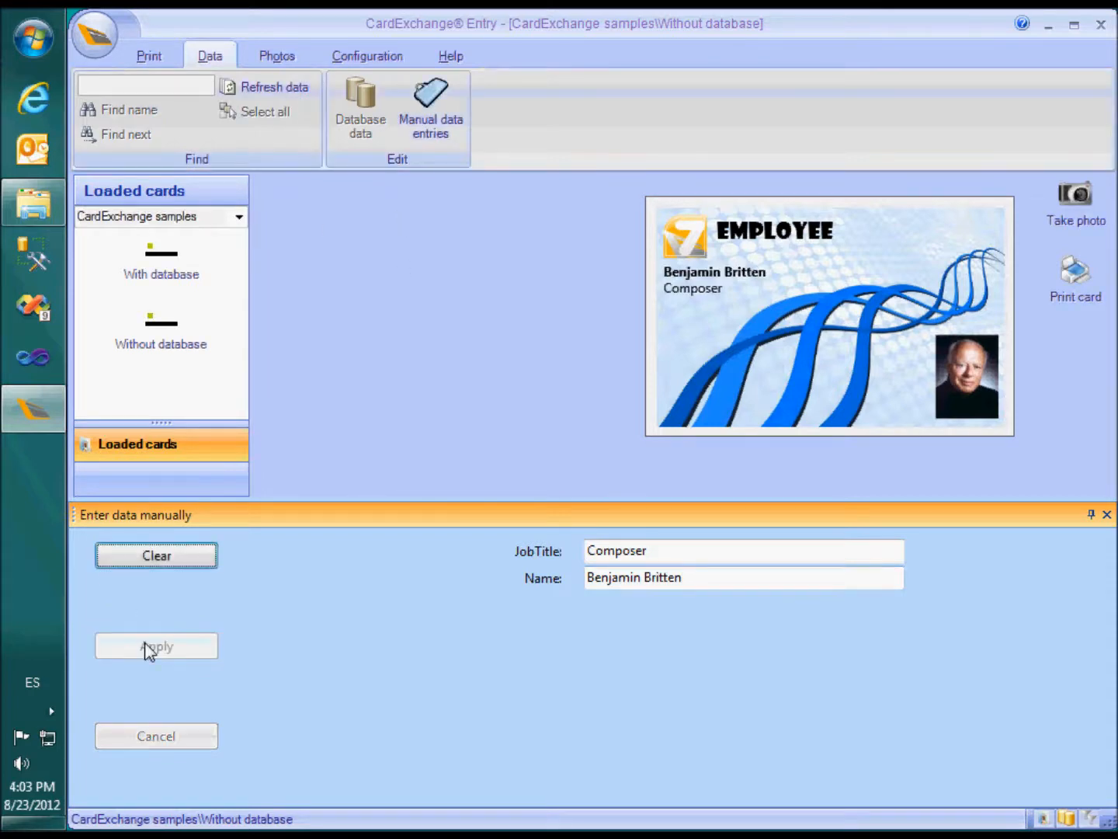
# Import Benjamin Britten's photo from the Photos folder into the card and store it
pyautogui.click(284, 52)
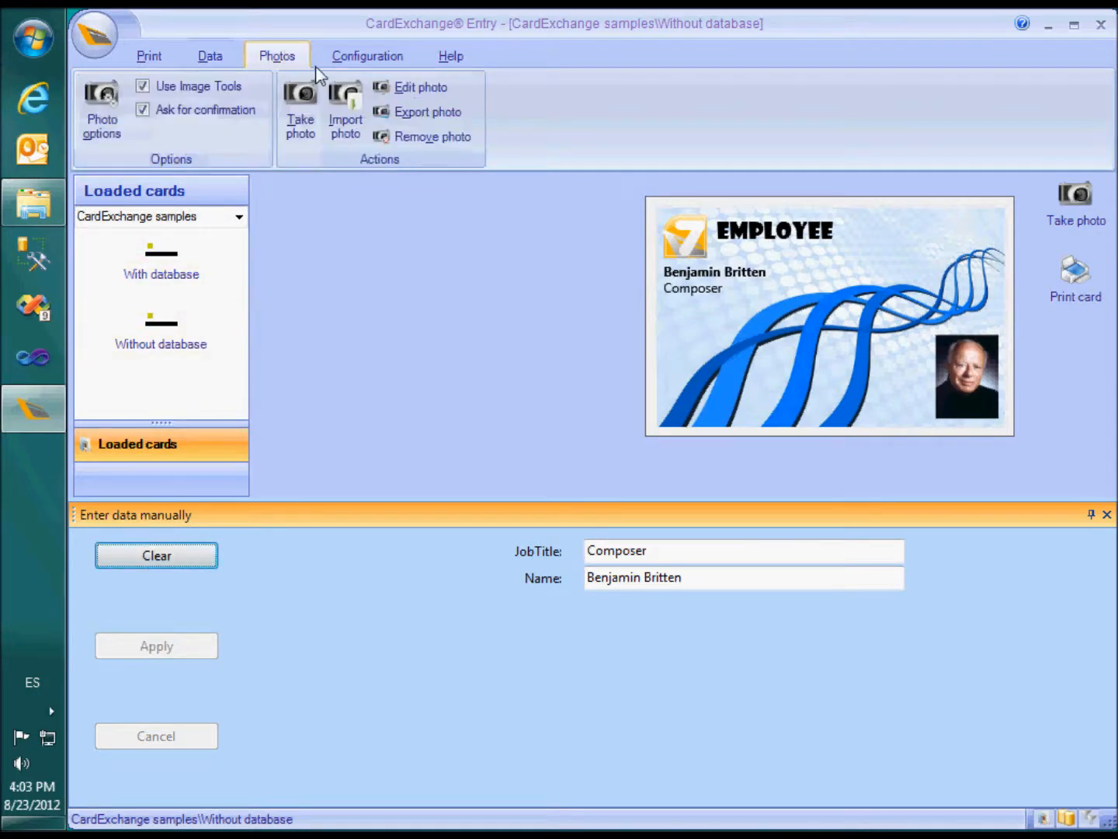
pyautogui.click(353, 101)
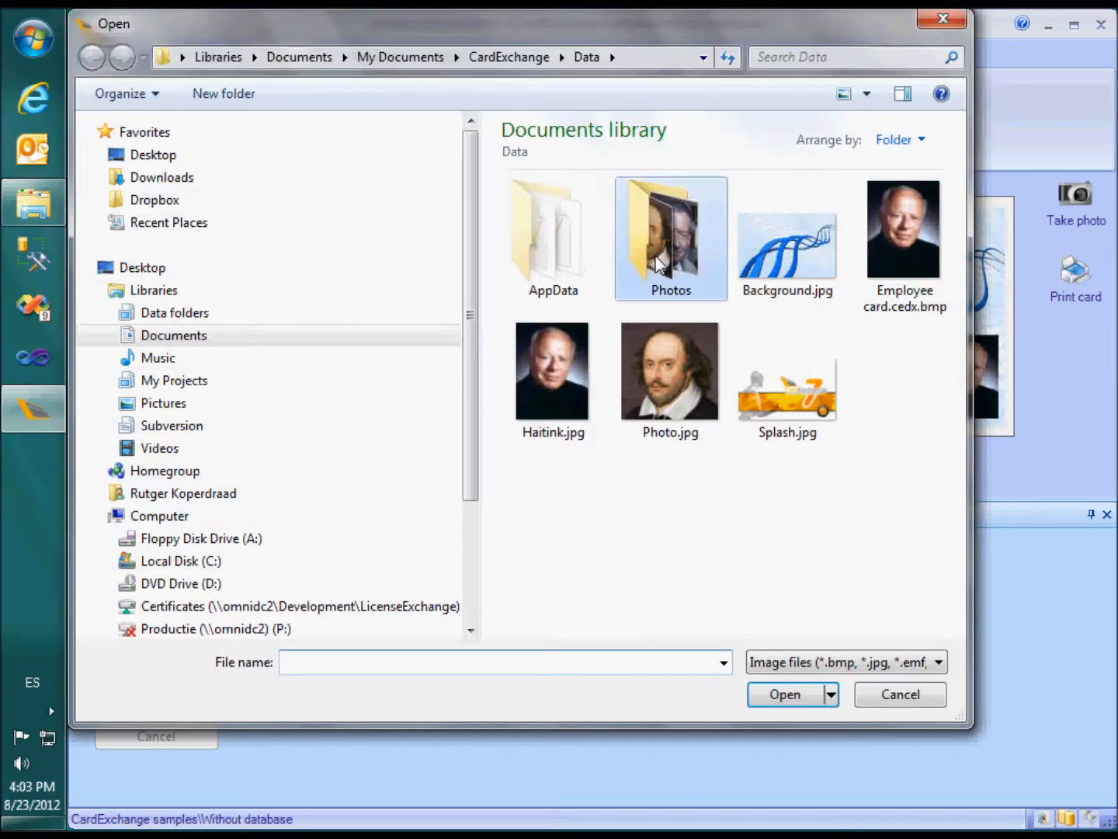
pyautogui.doubleClick(659, 264)
pyautogui.click(661, 256)
pyautogui.click(789, 696)
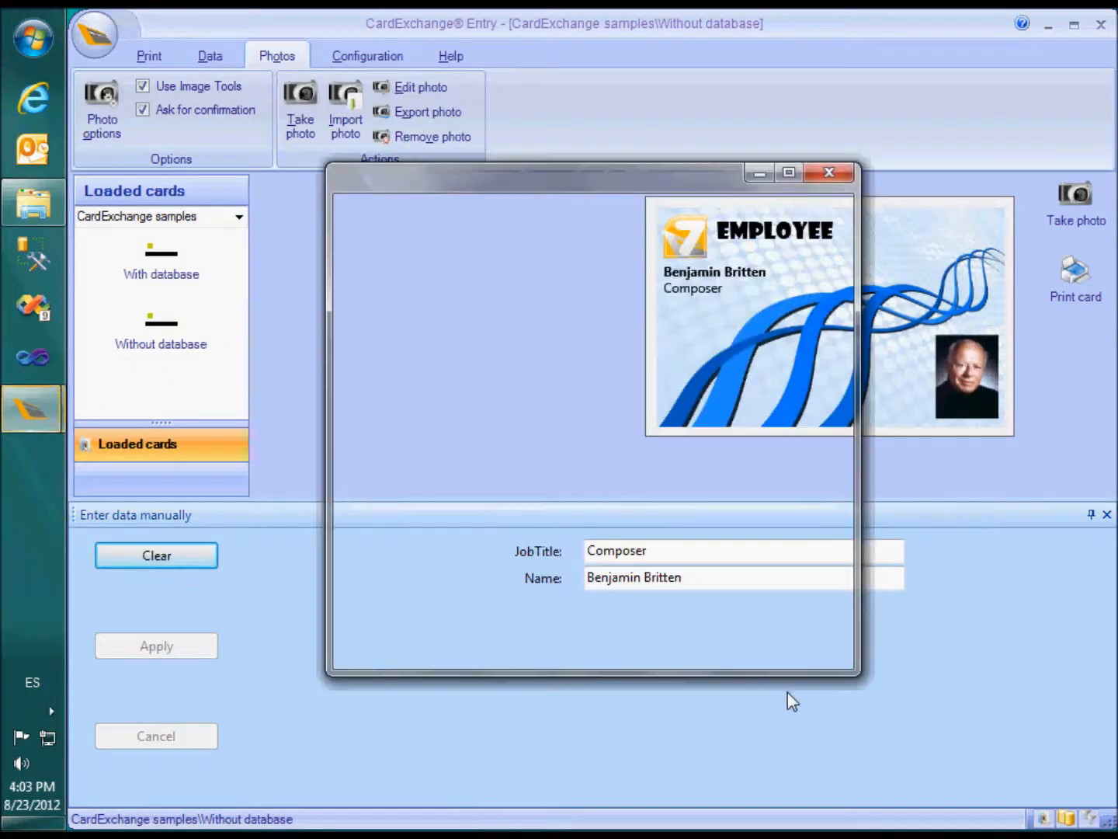
pyautogui.click(743, 659)
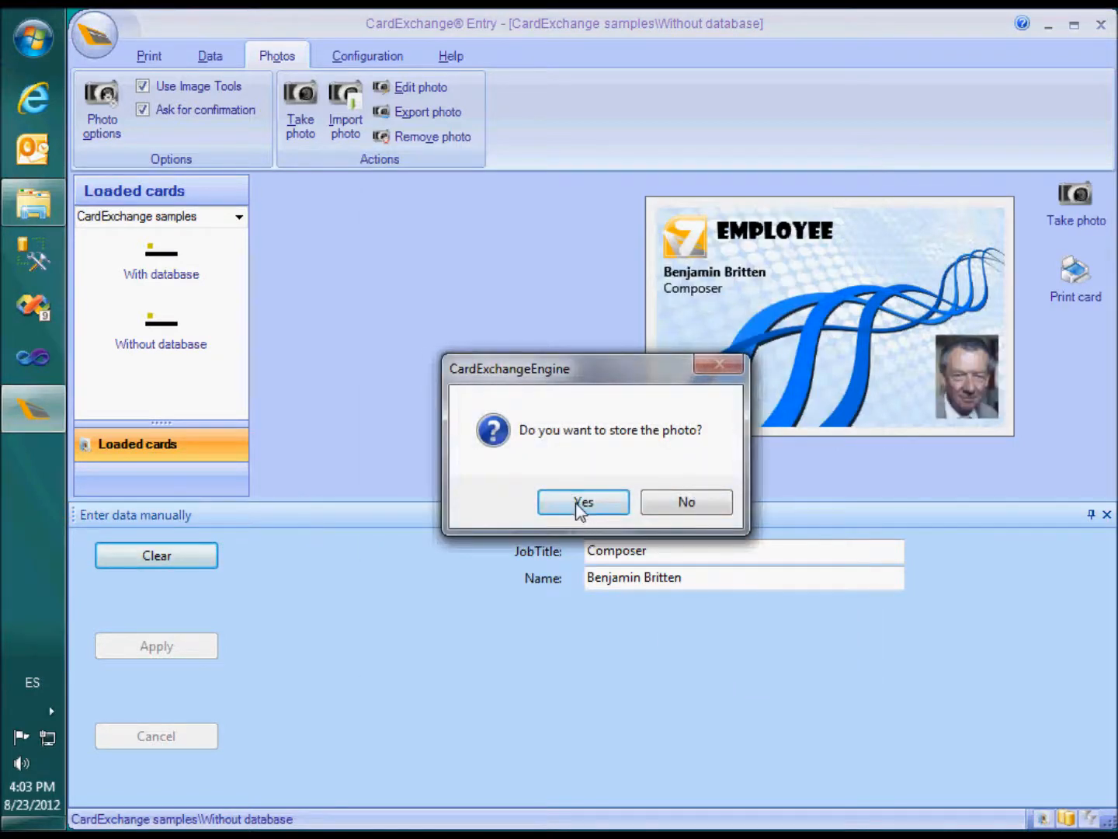
pyautogui.click(582, 503)
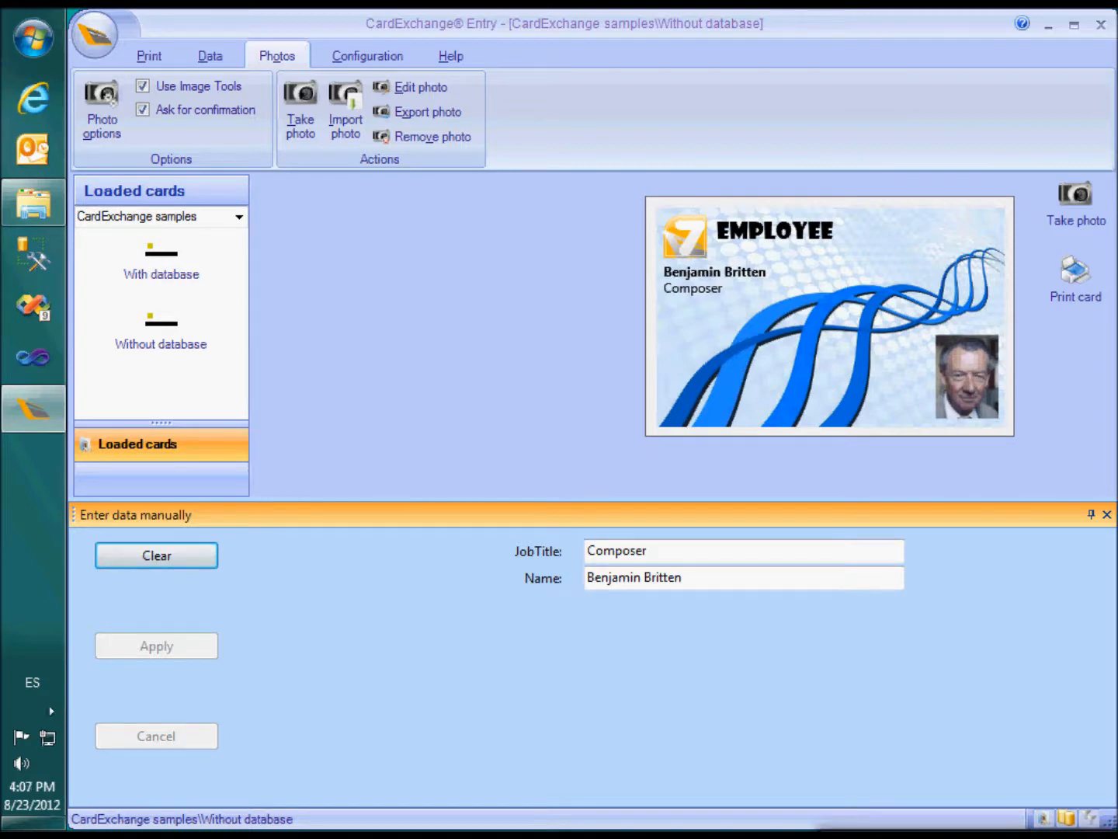
# Change the Name card item's mapping to Concatenation field
pyautogui.click(371, 60)
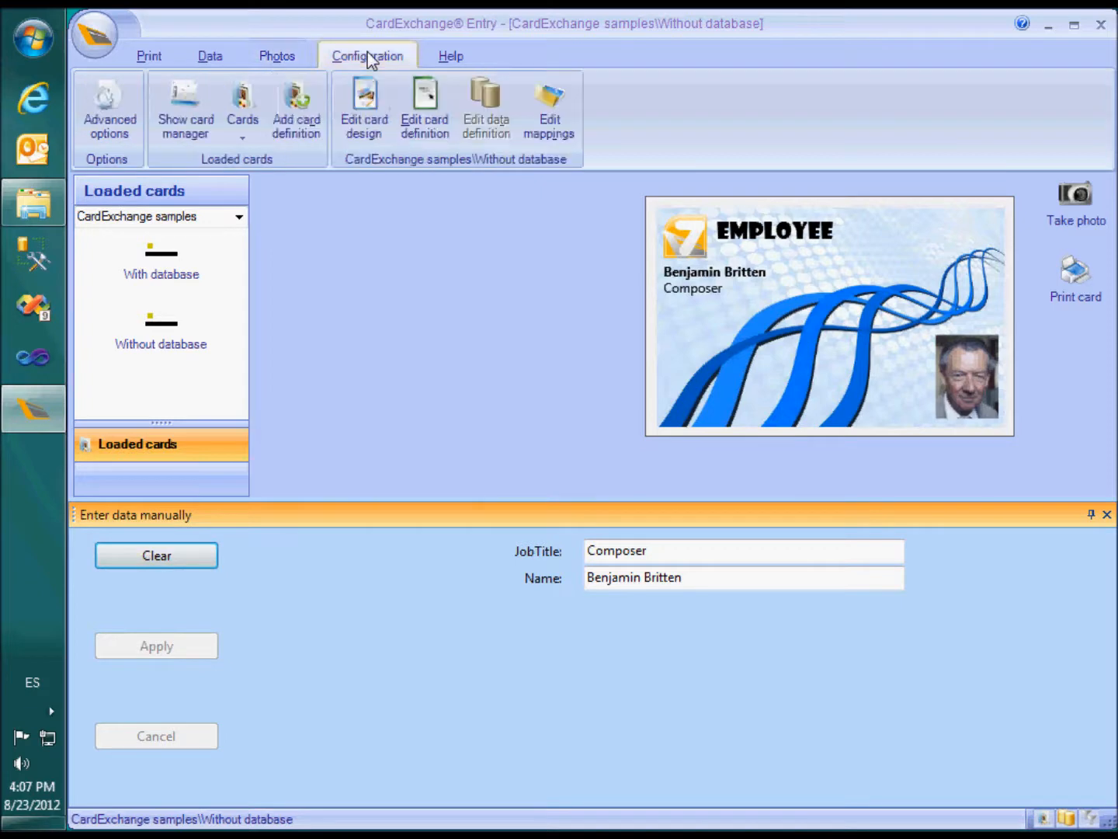
pyautogui.click(539, 101)
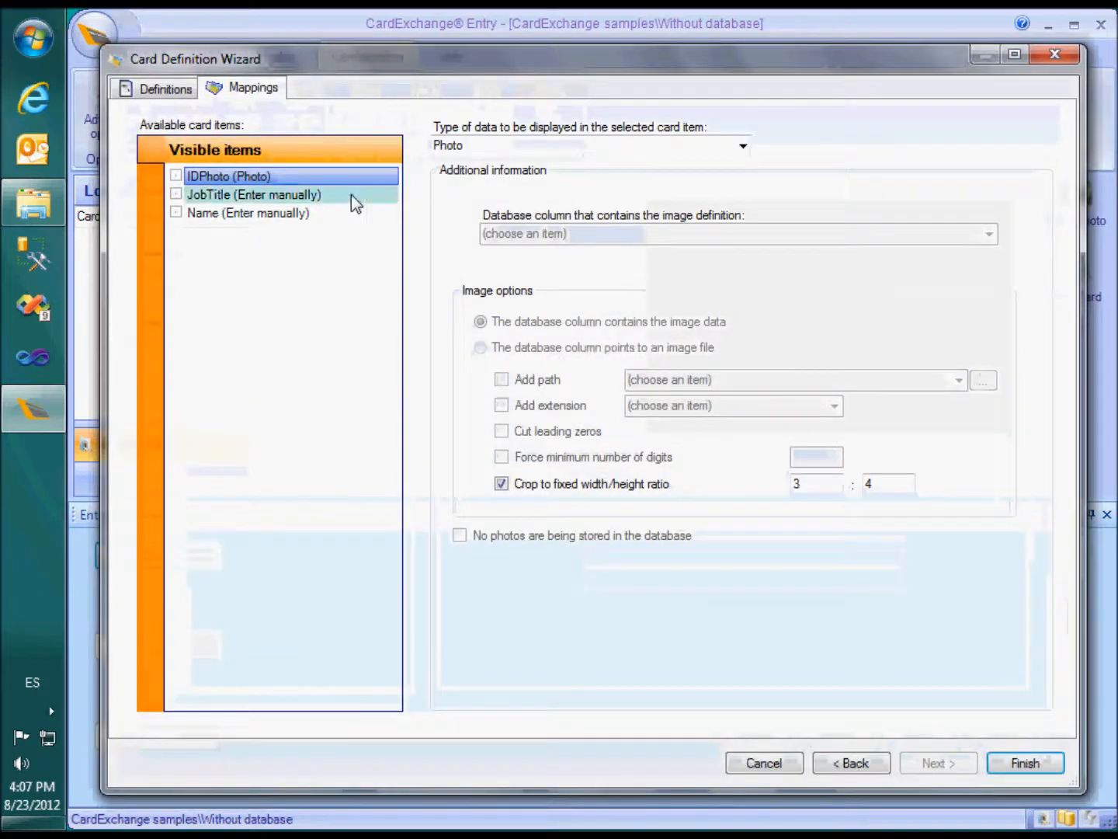
pyautogui.click(305, 214)
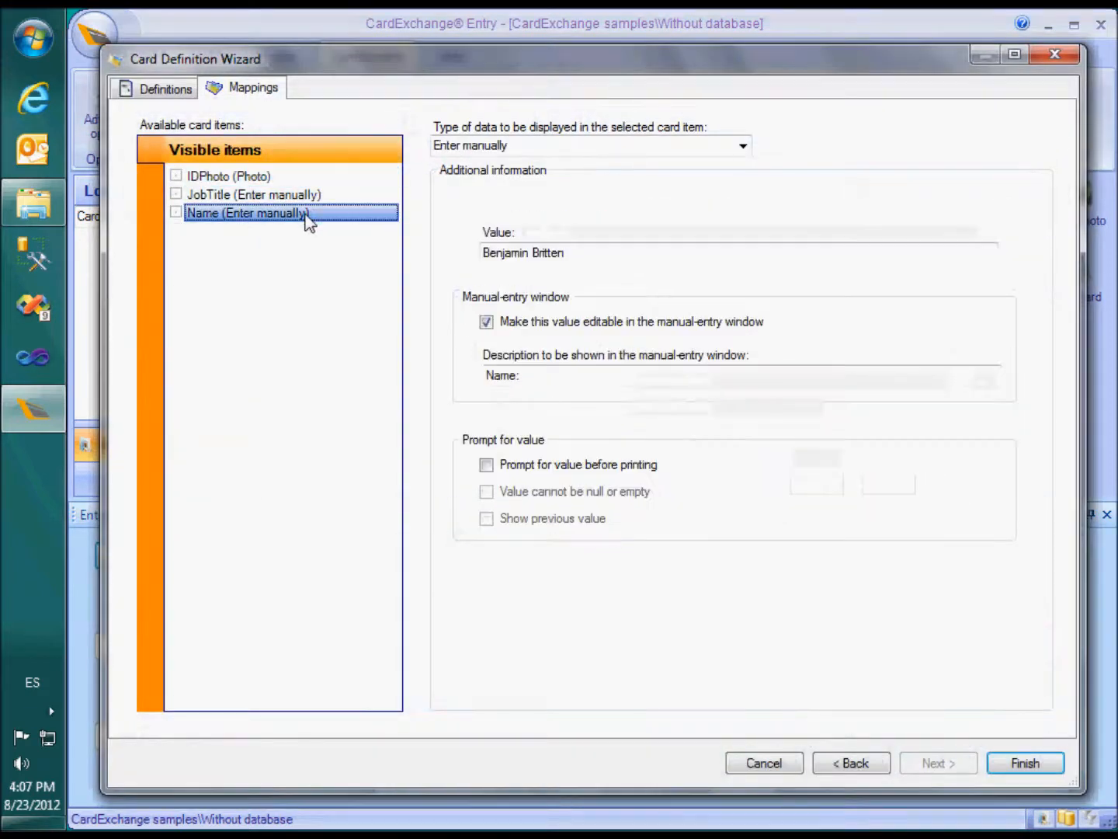
pyautogui.click(742, 146)
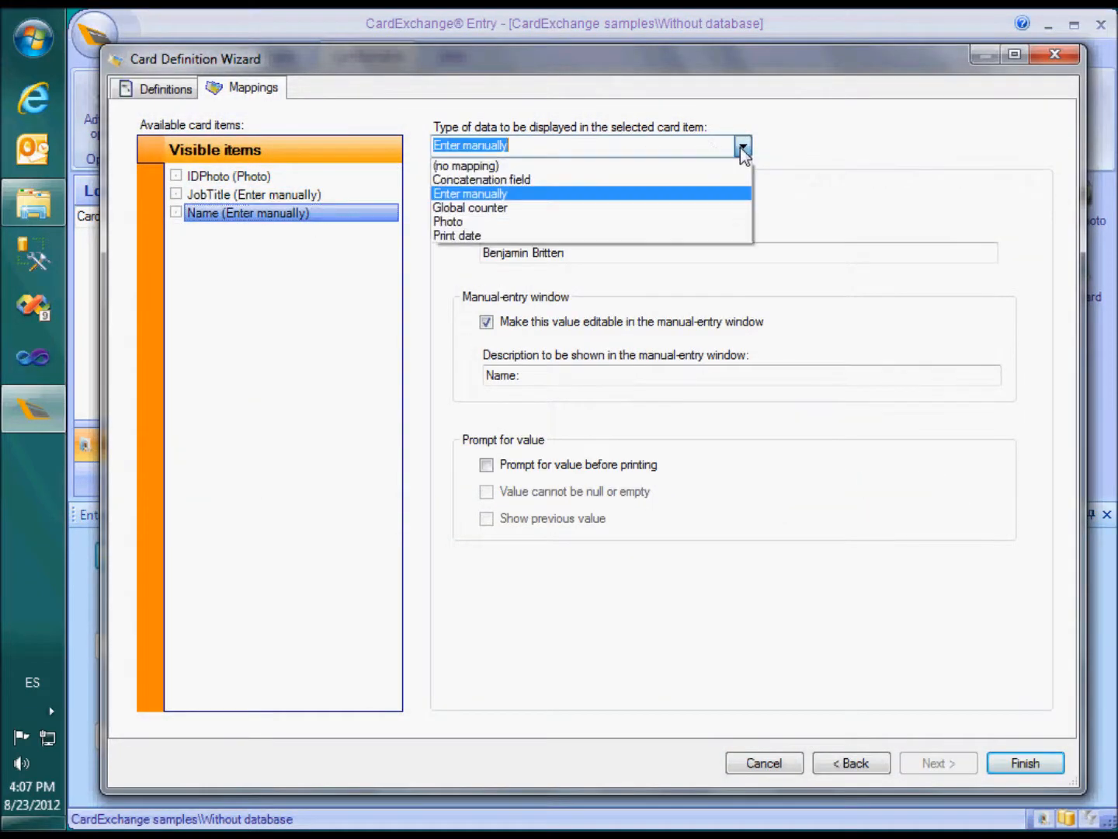
pyautogui.click(723, 185)
# Map Field 1 of the Name item to Enter manually with value Benjamin and manual-entry description "Name:"
pyautogui.click(270, 238)
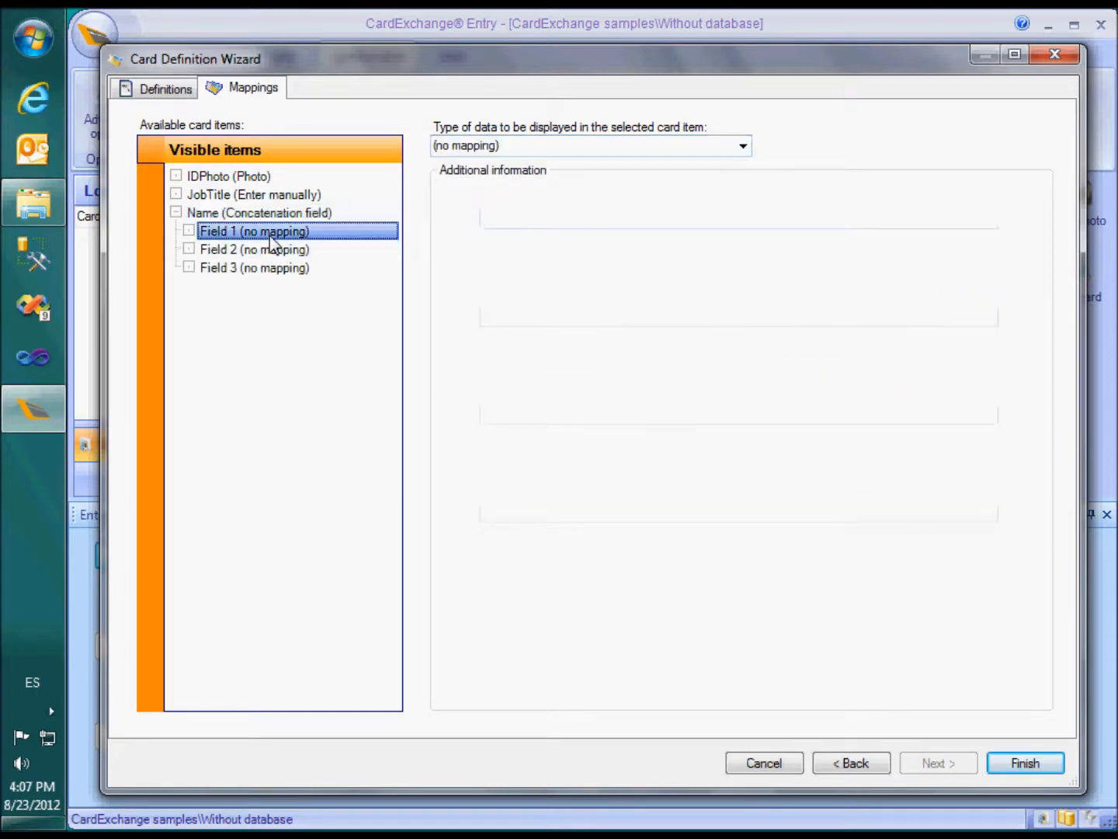
pyautogui.click(743, 148)
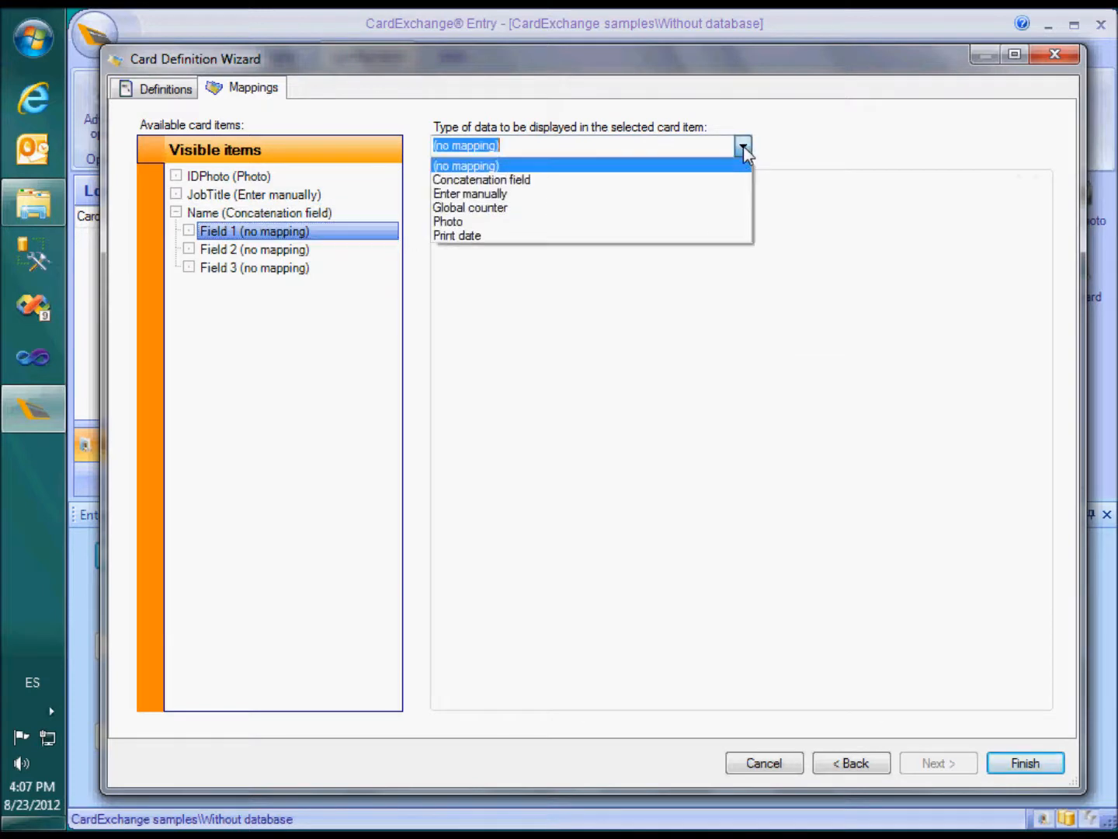
pyautogui.click(710, 192)
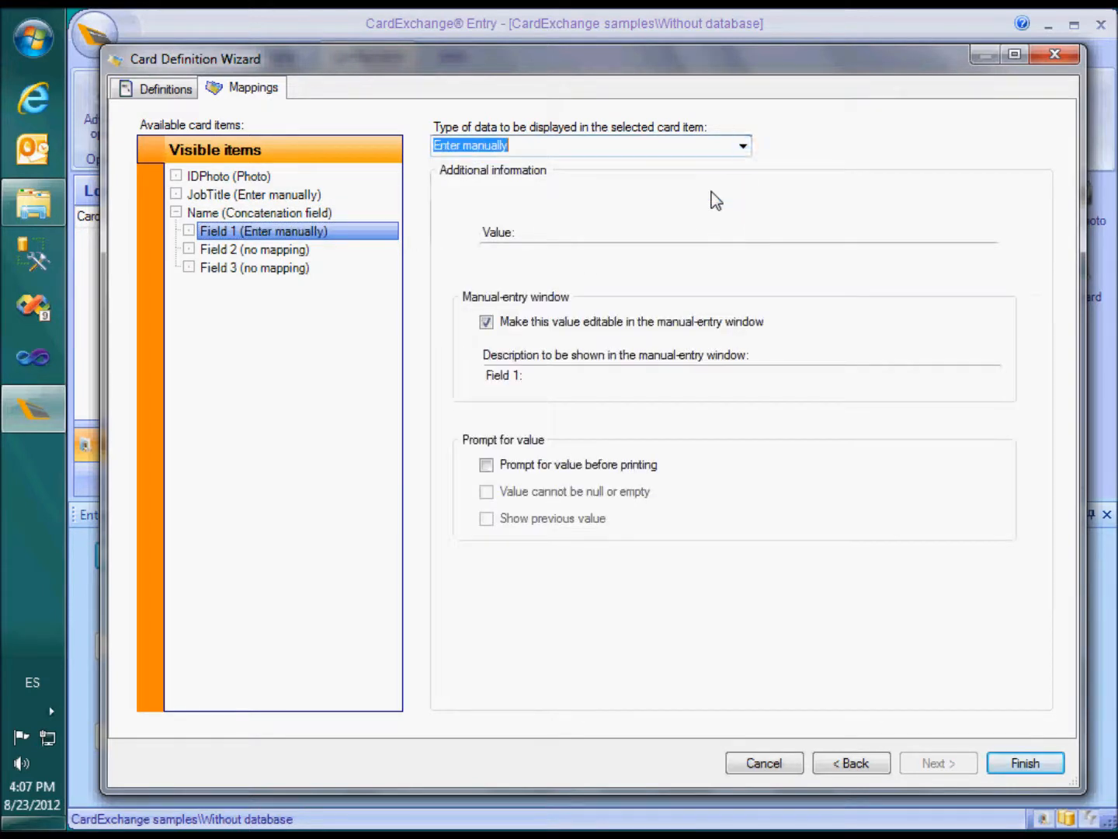
pyautogui.click(717, 256)
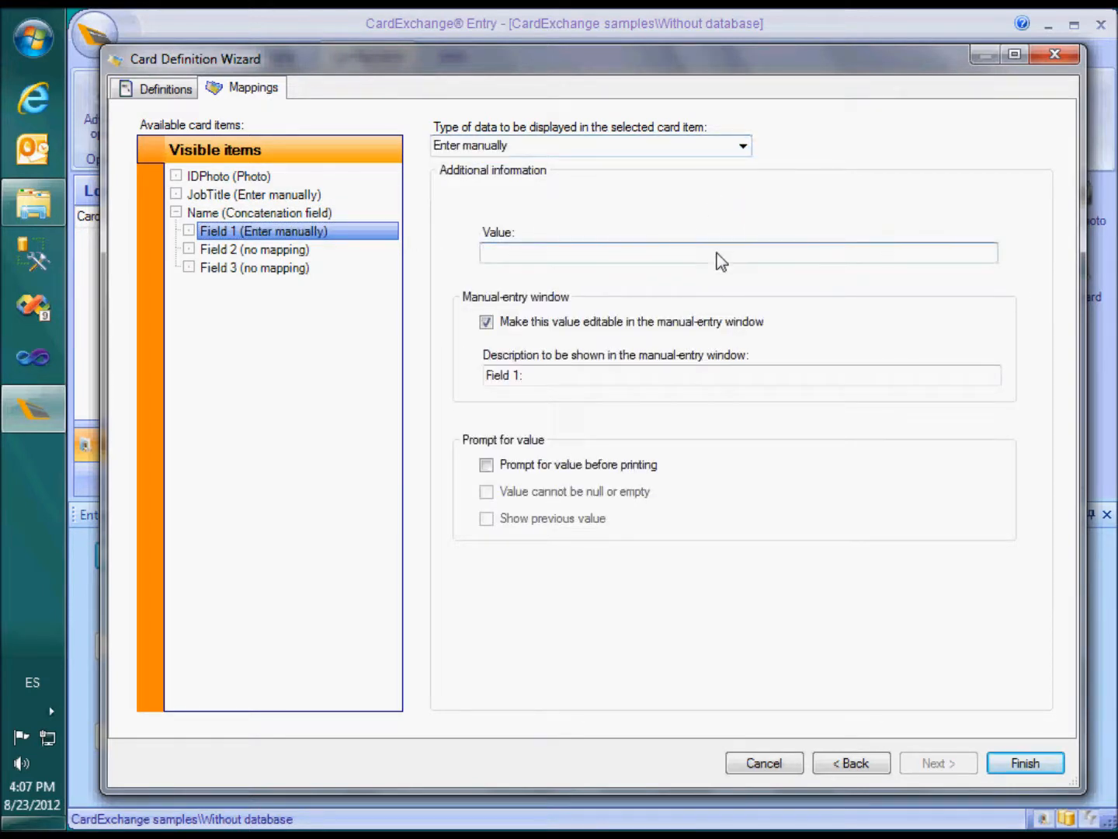
pyautogui.write('Benjamin')
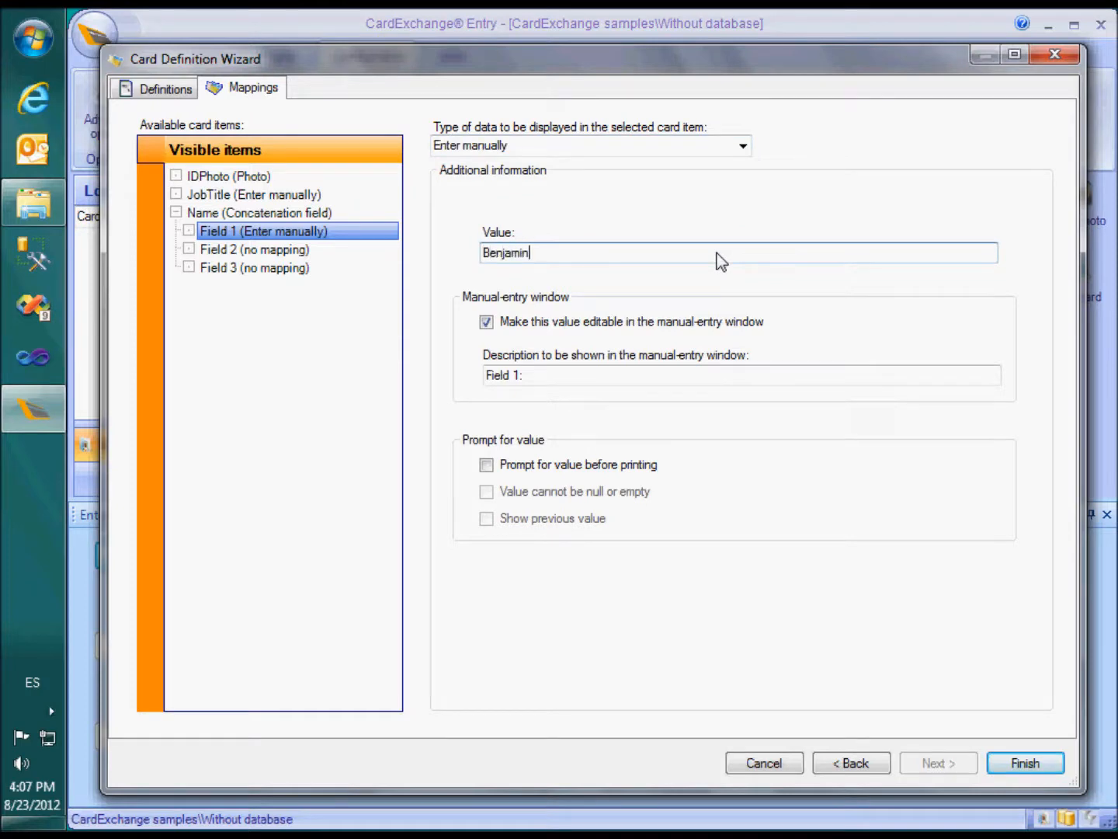
pyautogui.click(645, 379)
pyautogui.hotkey('shift', 'Home')
pyautogui.write('Name:')
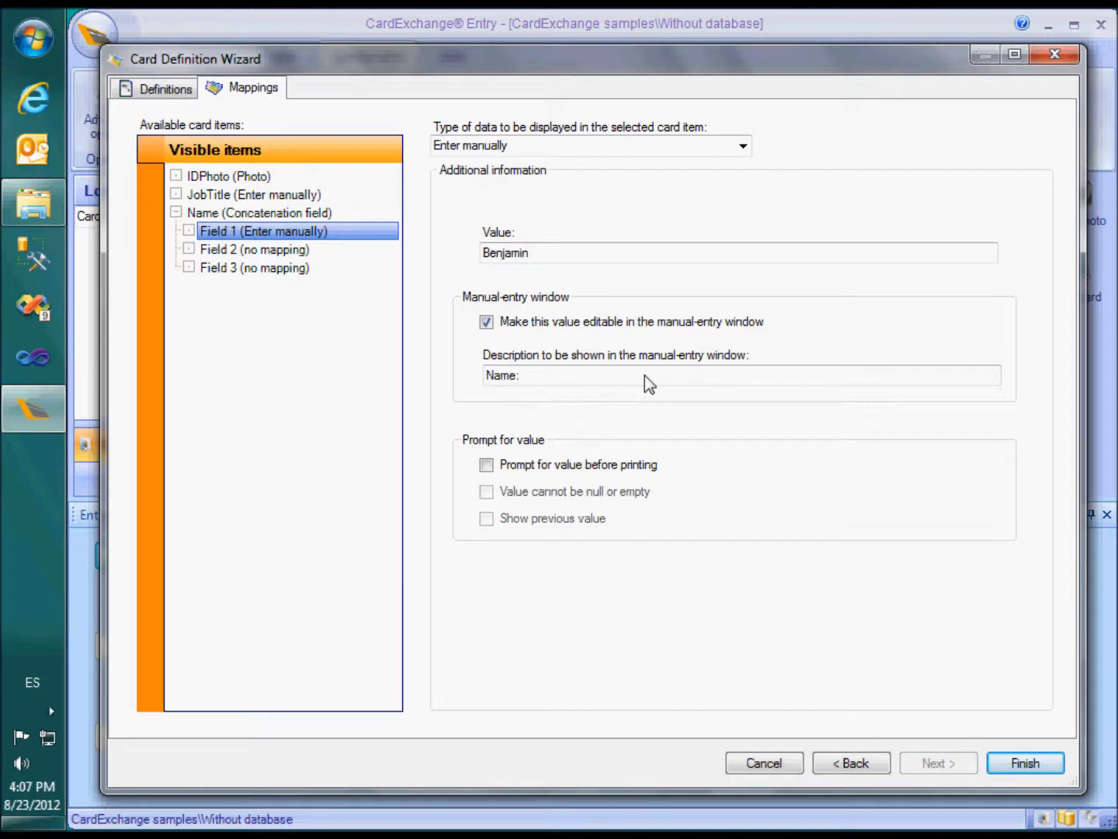
# Map Field 2 of the Name item to Enter manually with value Britten and manual-entry description "Surname:"
pyautogui.click(237, 249)
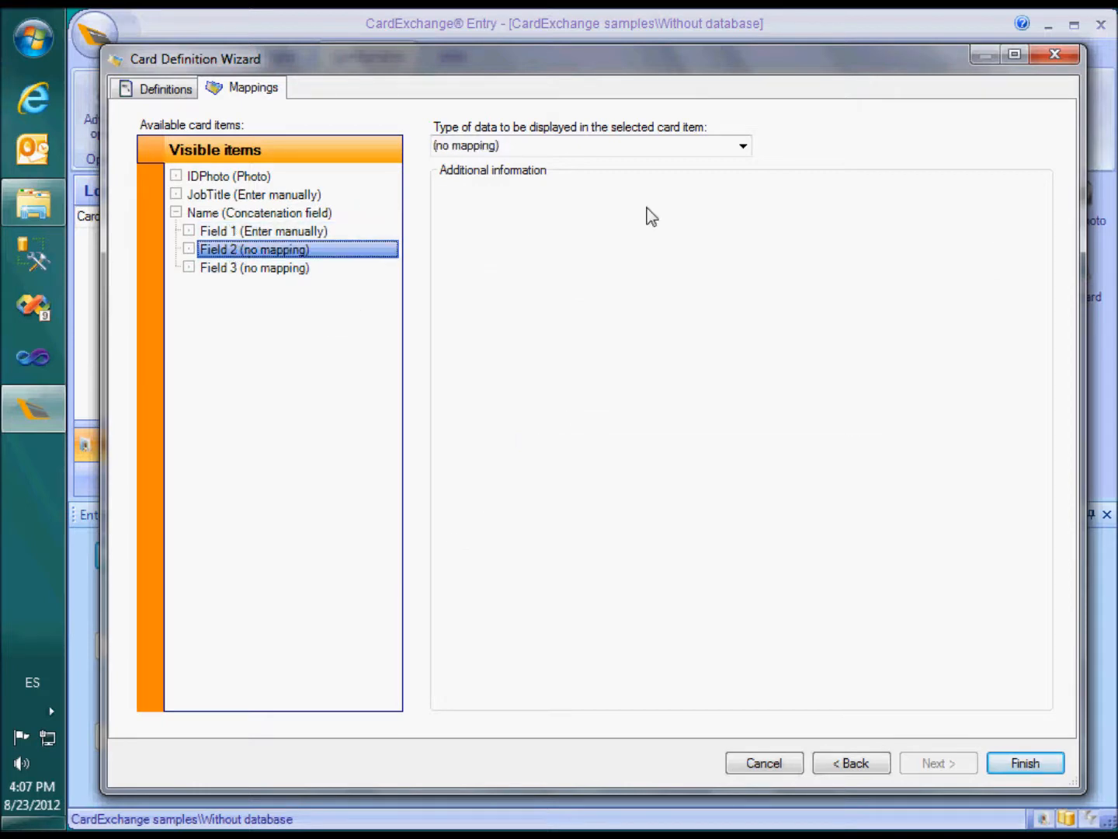
pyautogui.click(742, 147)
pyautogui.click(723, 196)
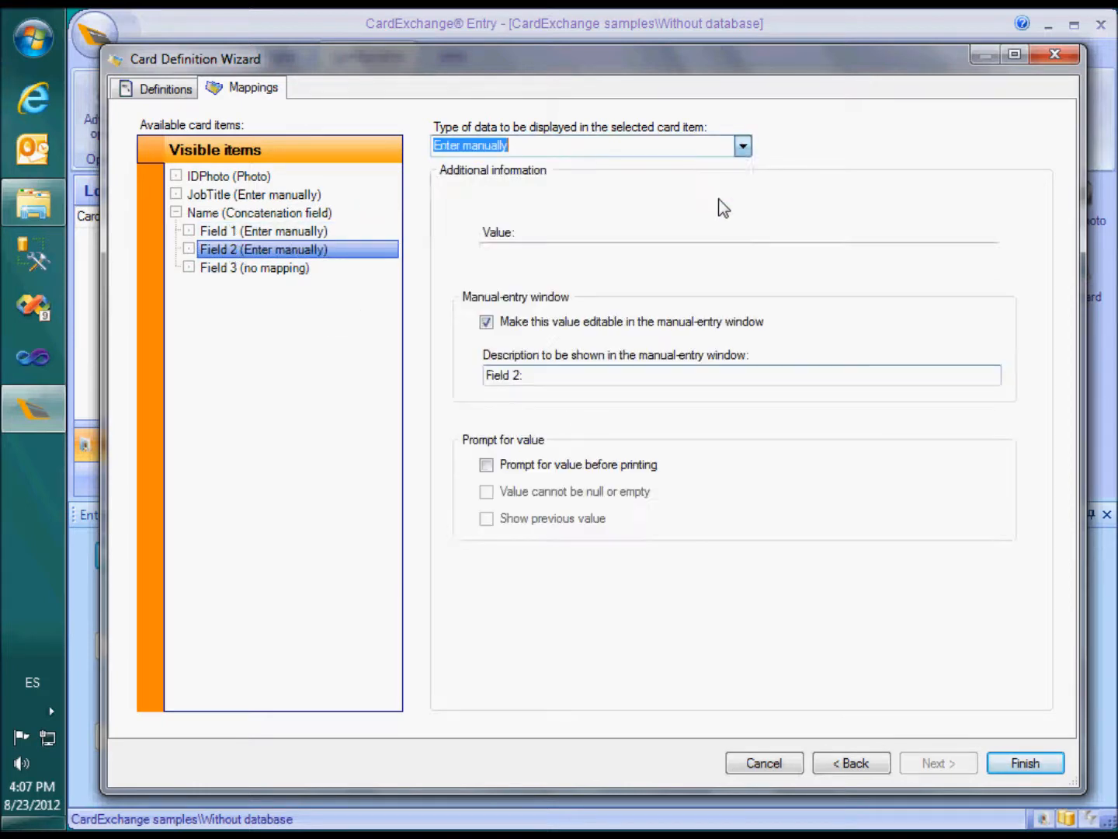
pyautogui.click(684, 250)
pyautogui.write('Britten')
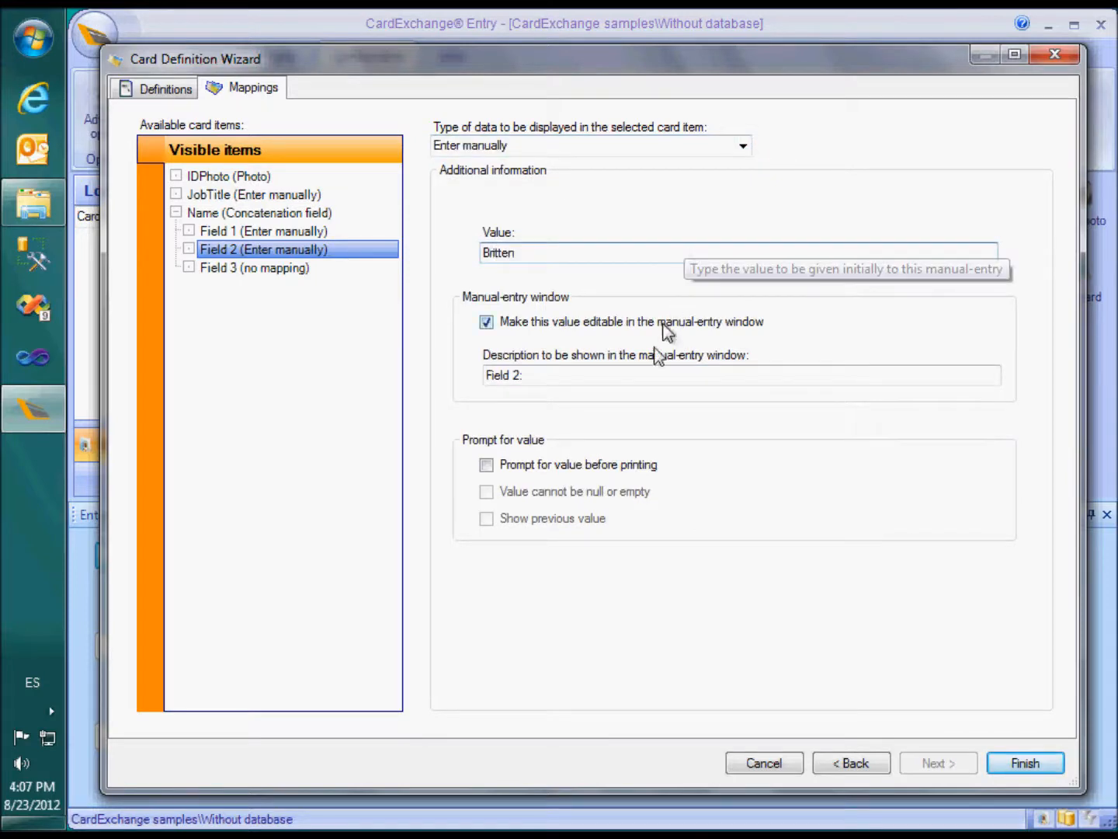
pyautogui.click(642, 384)
pyautogui.hotkey('ctrl', 'a')
pyautogui.write('Surname:')
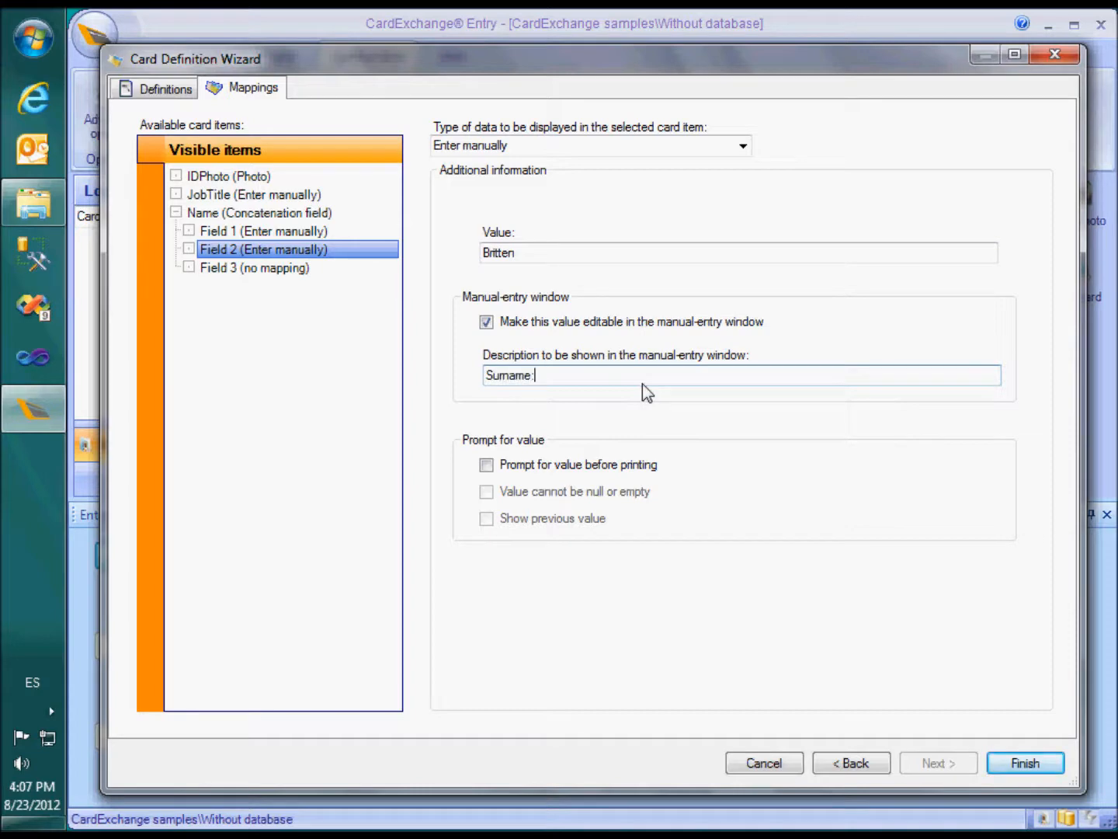
# Set the prefix of the Name concatenation field to "Name:"
pyautogui.click(327, 218)
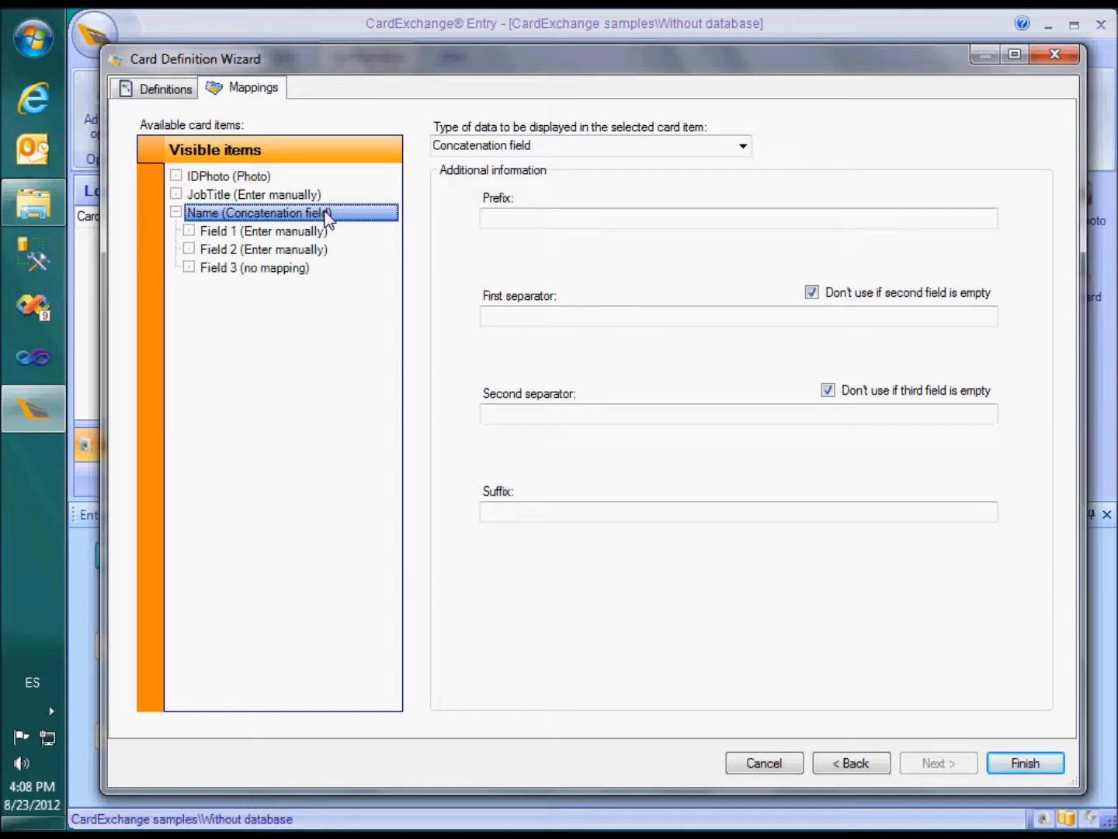
pyautogui.click(533, 218)
pyautogui.write('Name:')
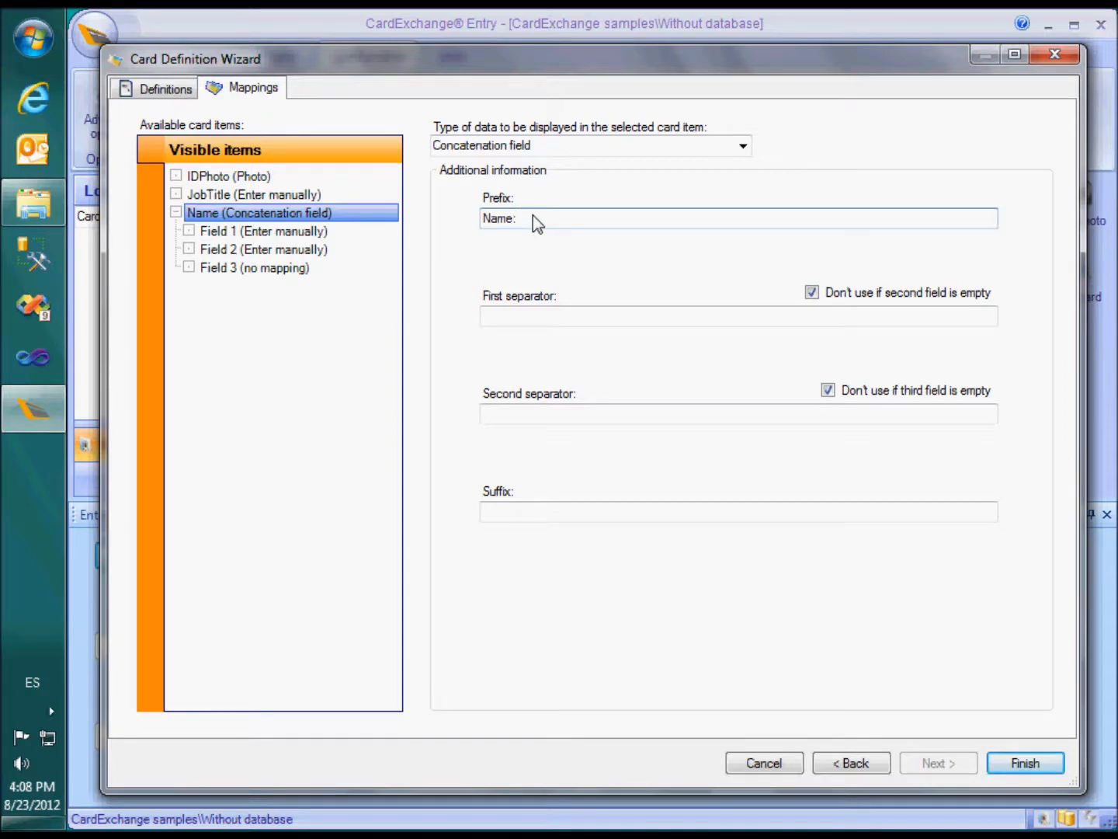
# Set the first separator of the Name concatenation field to a space and finish the mappings
pyautogui.click(510, 317)
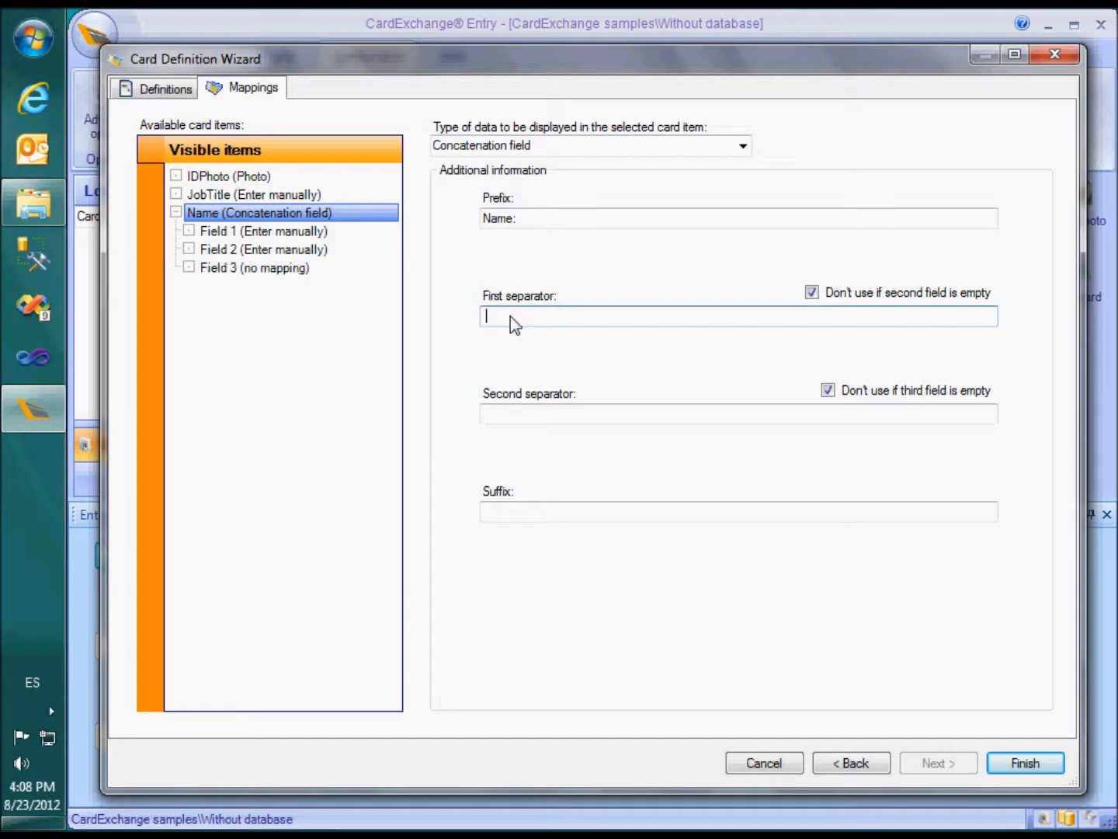
pyautogui.click(1024, 762)
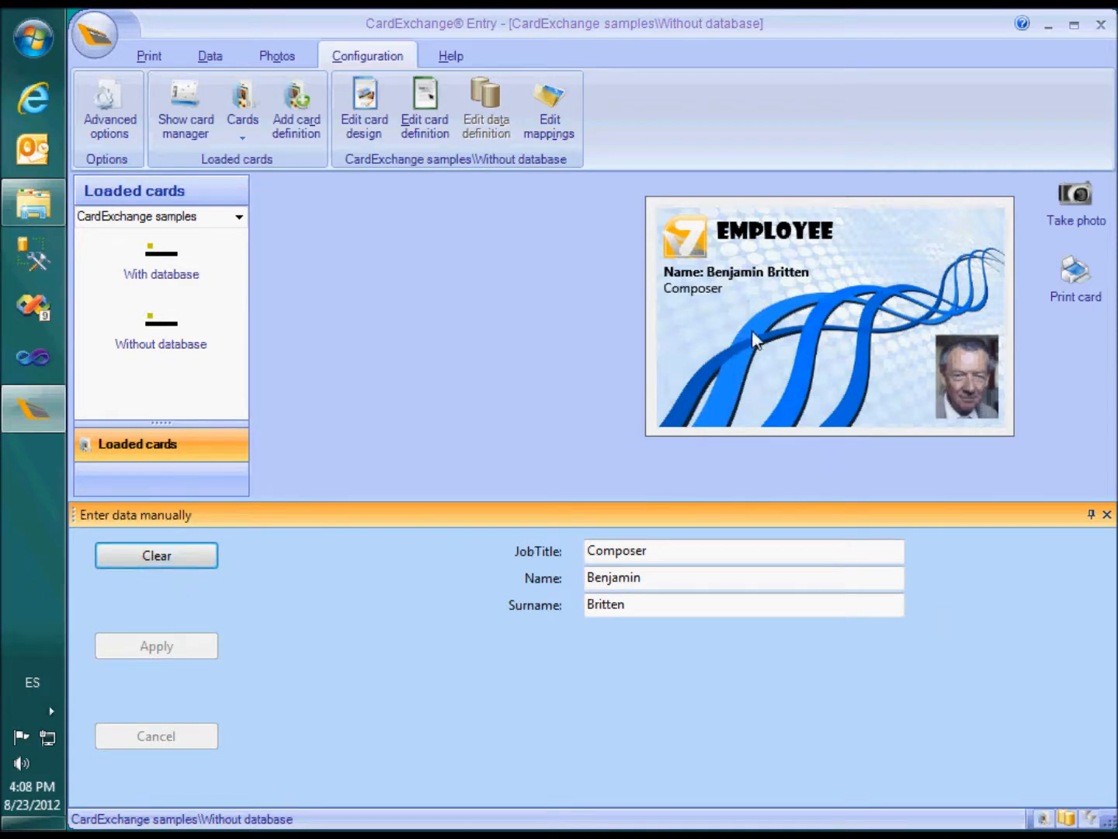
# Change the JobTitle card item's mapping to Global counter with Display next value and finish the mappings
pyautogui.click(558, 115)
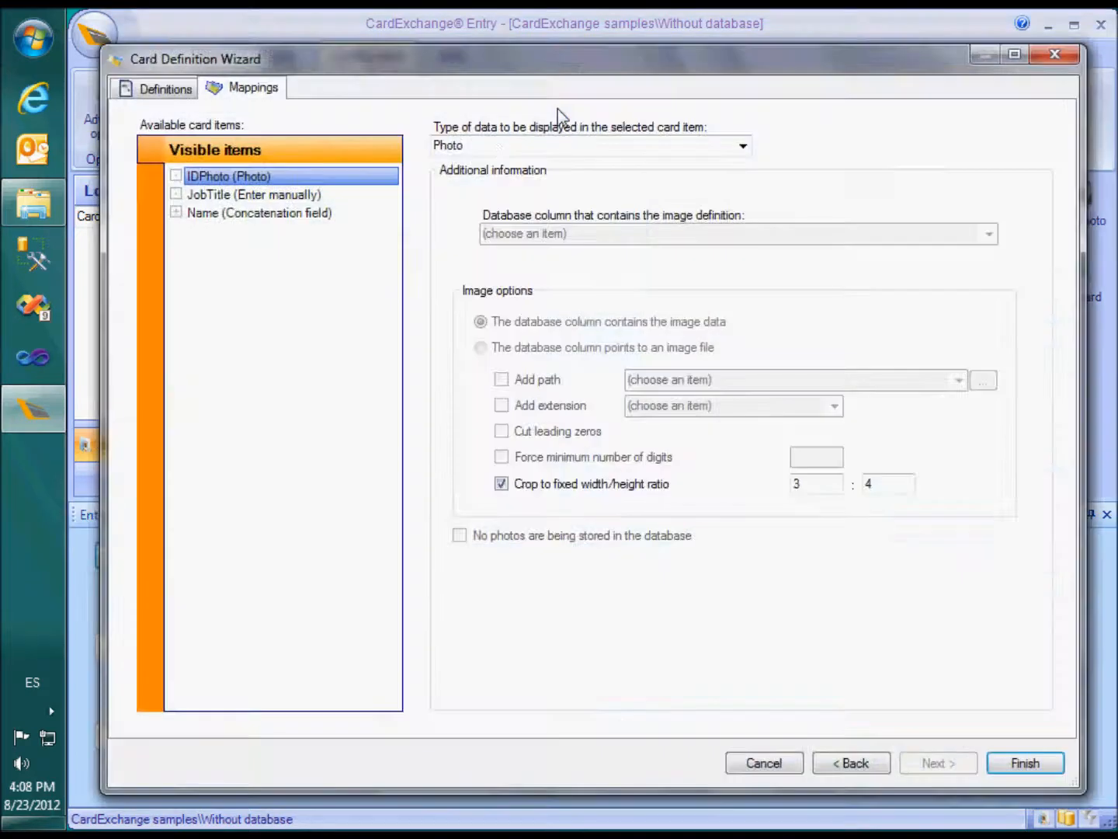
pyautogui.click(305, 195)
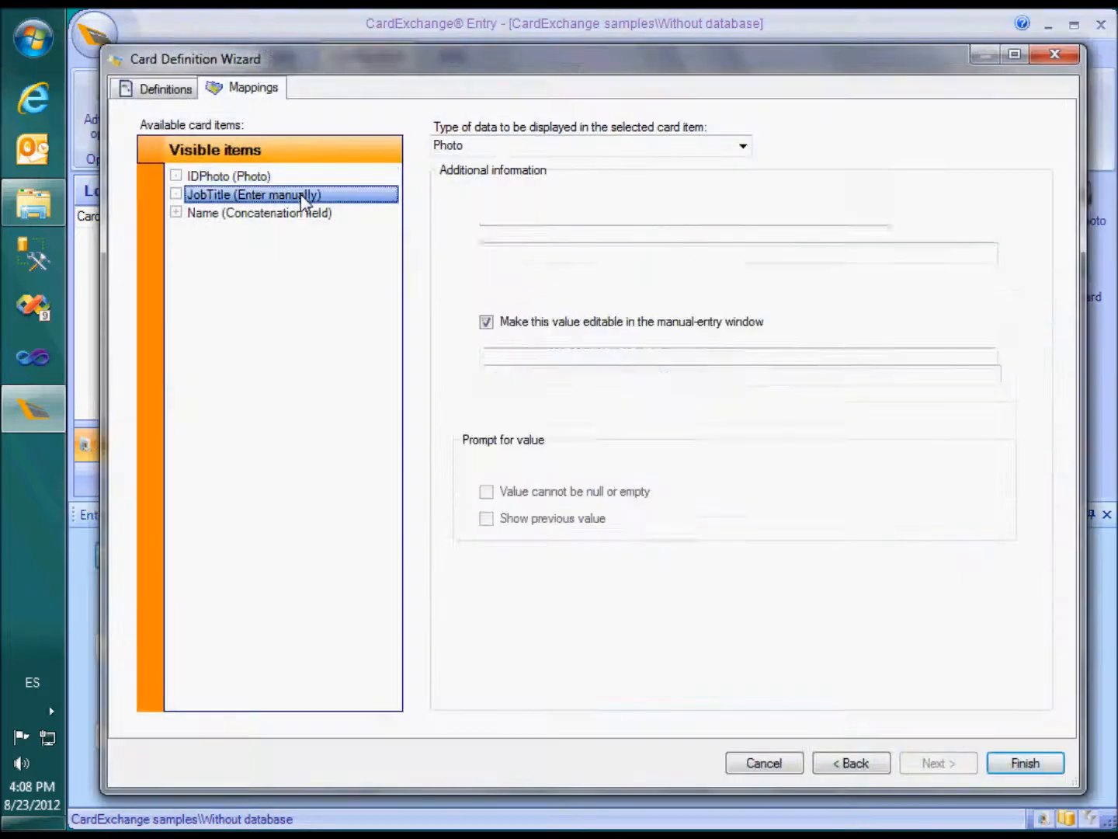
pyautogui.click(742, 148)
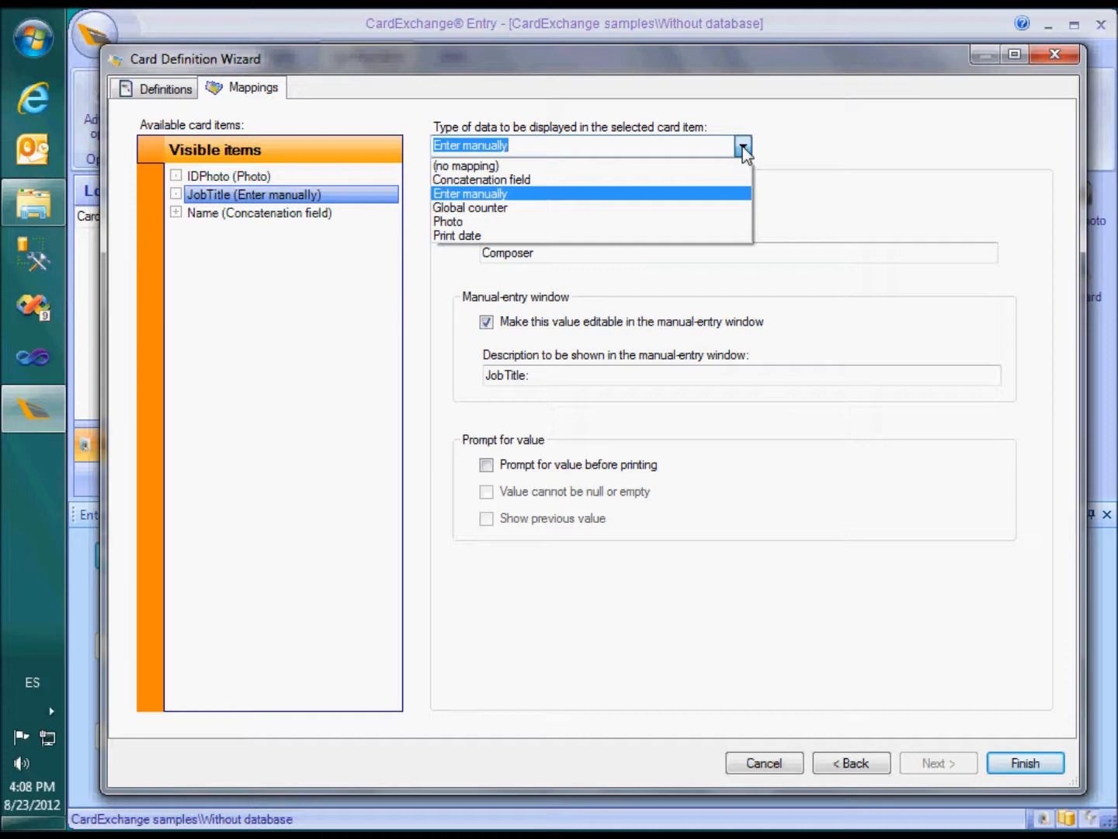
pyautogui.click(513, 207)
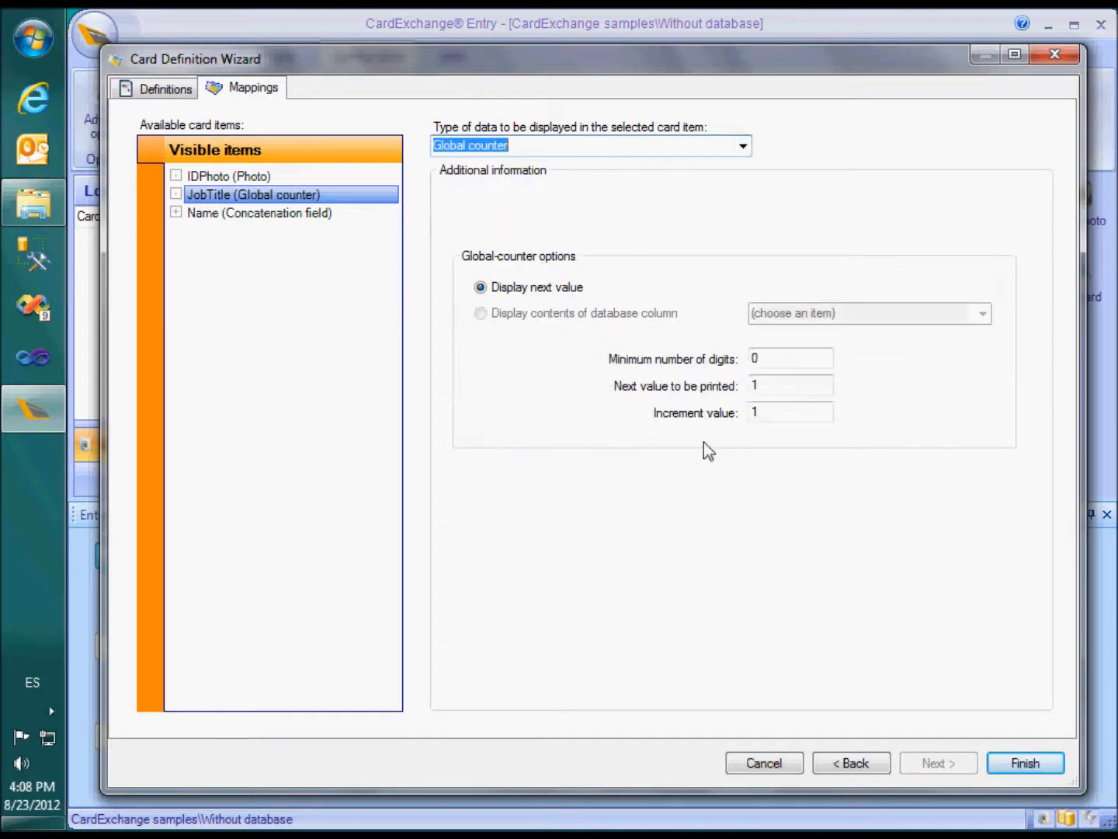
pyautogui.click(1024, 764)
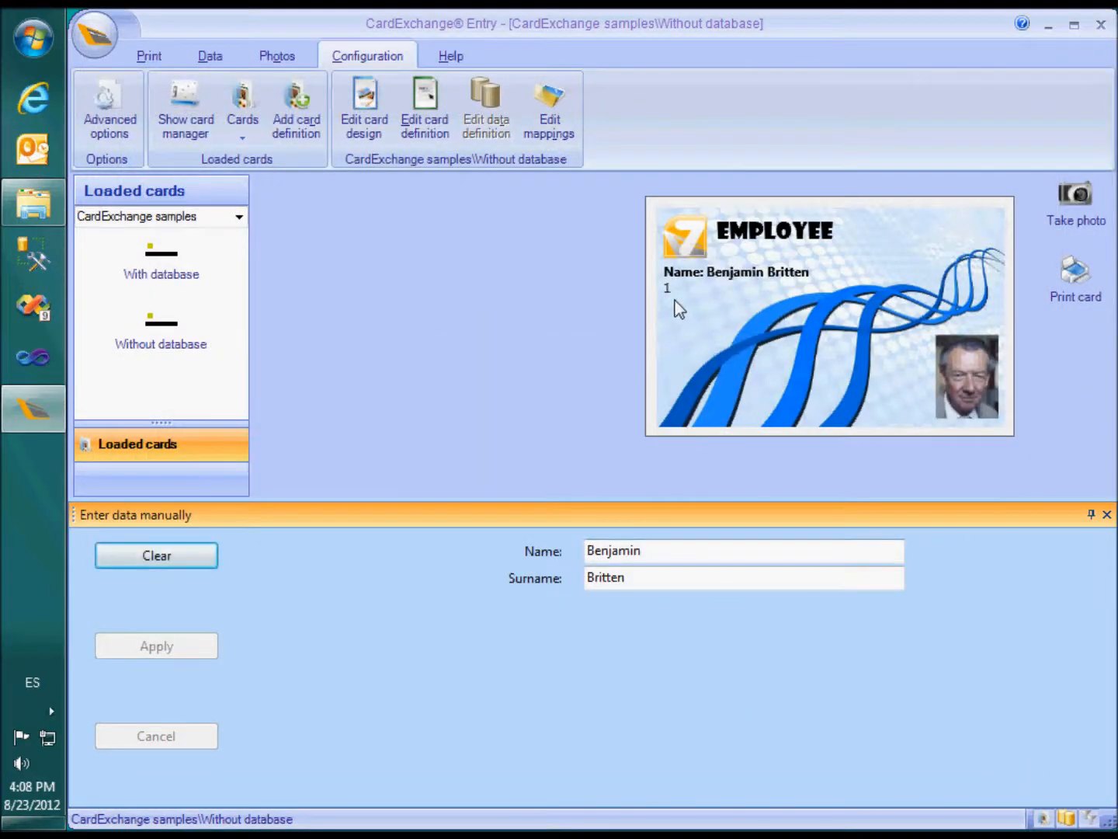
# Print the employee card several times in a row, setting the global counter's next value to 30 for the third print
pyautogui.click(1078, 295)
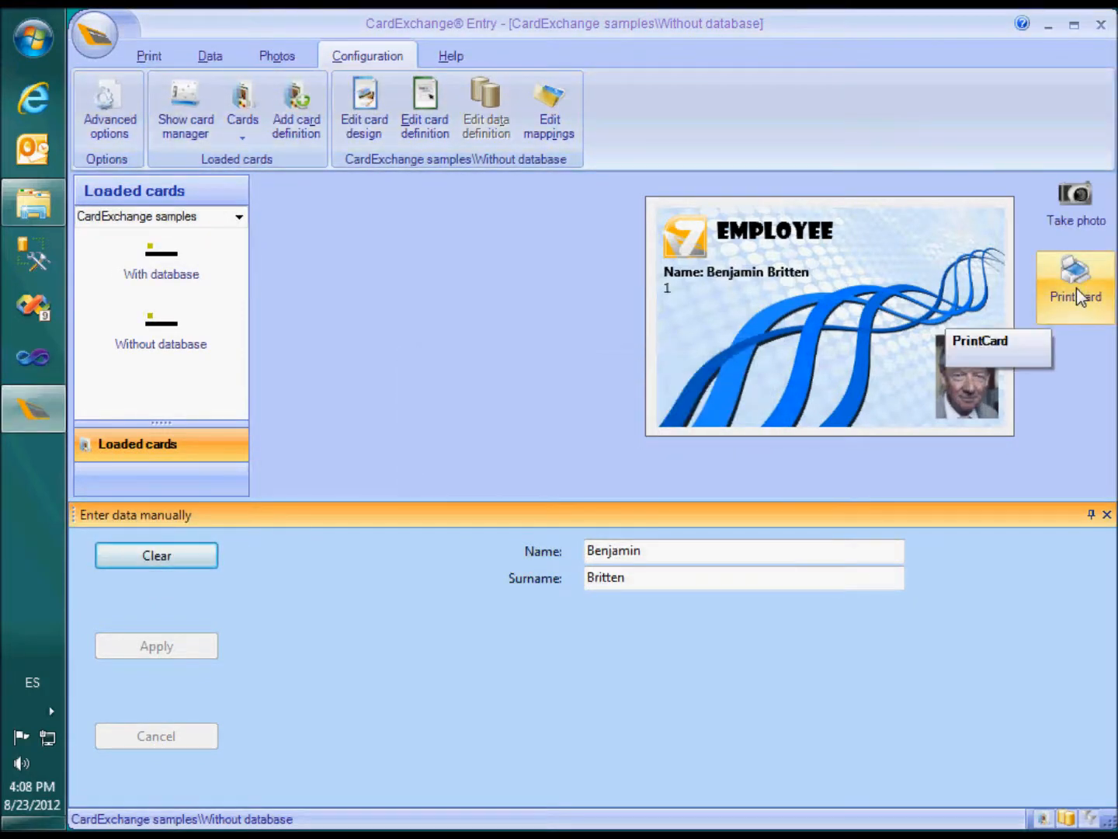
pyautogui.click(1077, 287)
pyautogui.click(1076, 289)
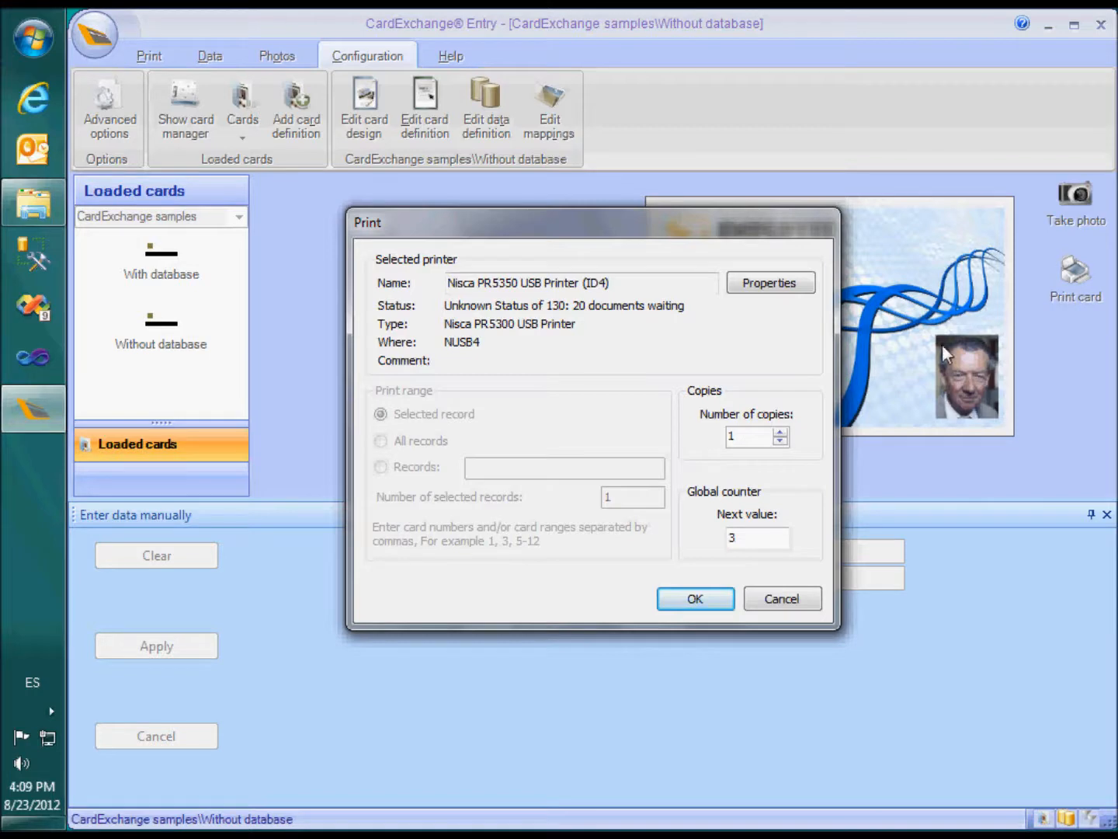
pyautogui.click(758, 540)
pyautogui.write('0')
pyautogui.press('Return')
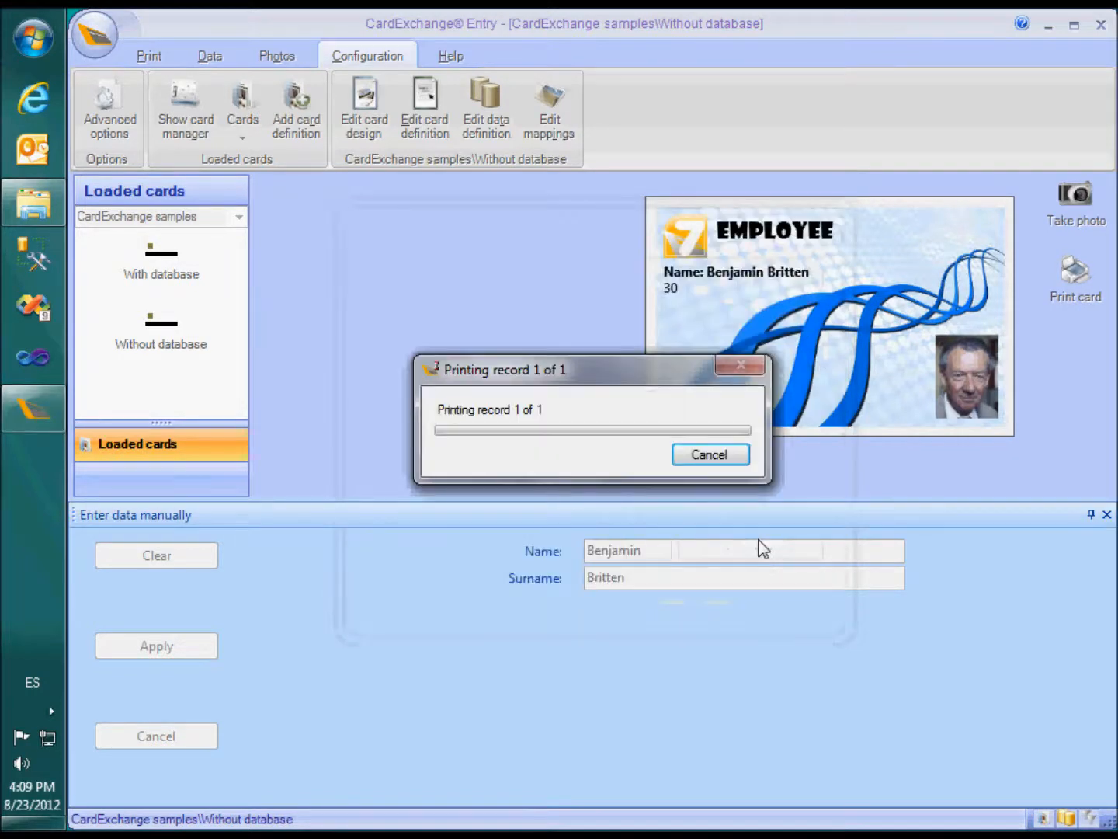
pyautogui.click(1076, 295)
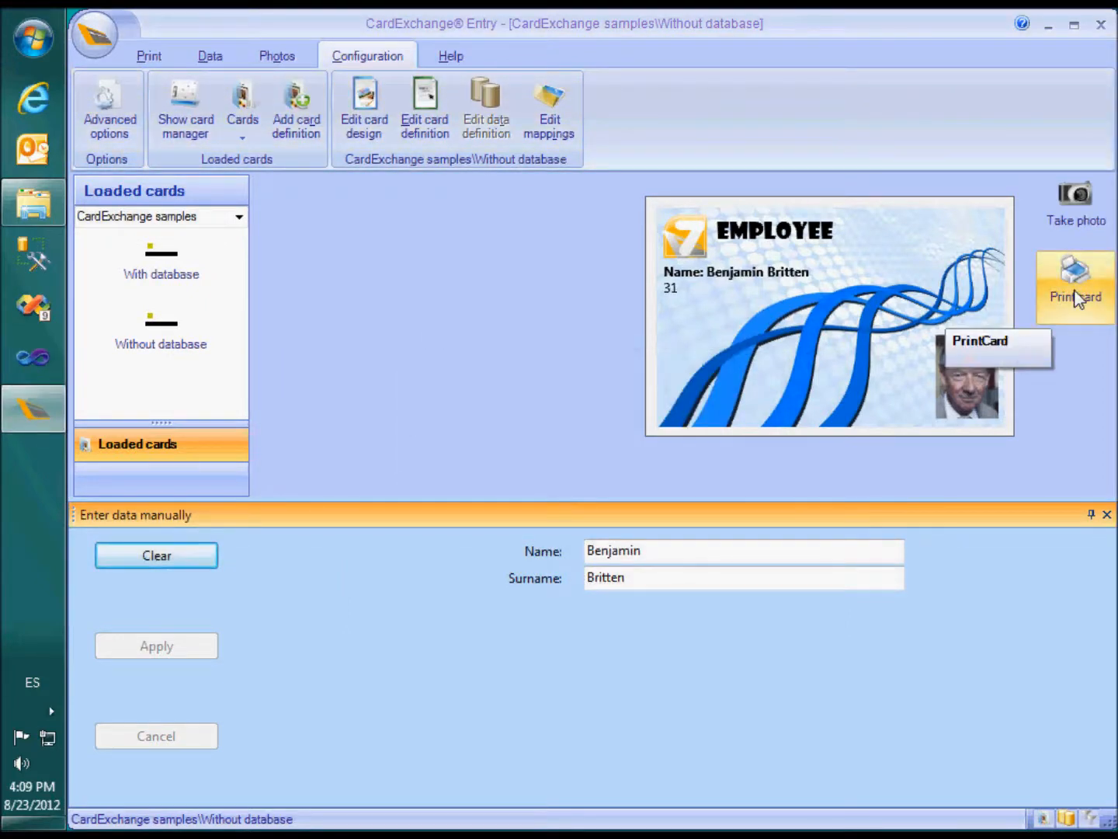
# Change the JobTitle mapping to Print date, showing the system date in the 04/22/1970 format, and finish the mappings
pyautogui.click(549, 113)
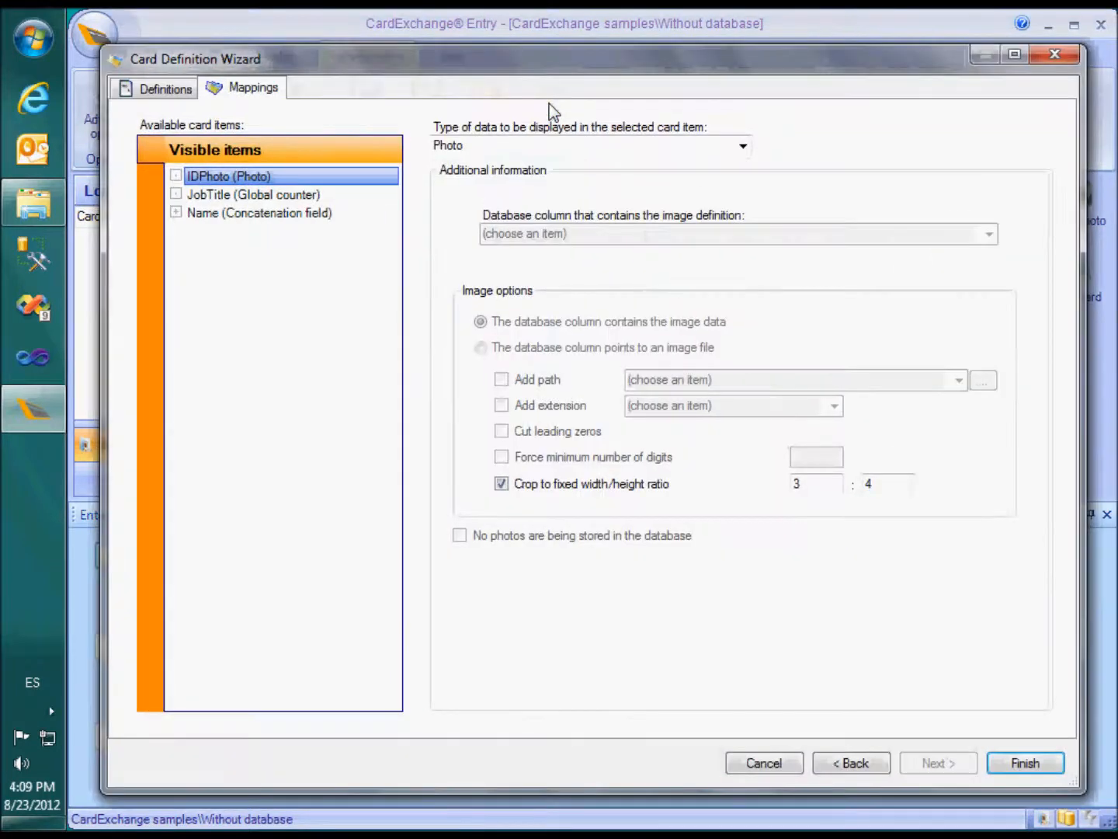
pyautogui.click(319, 196)
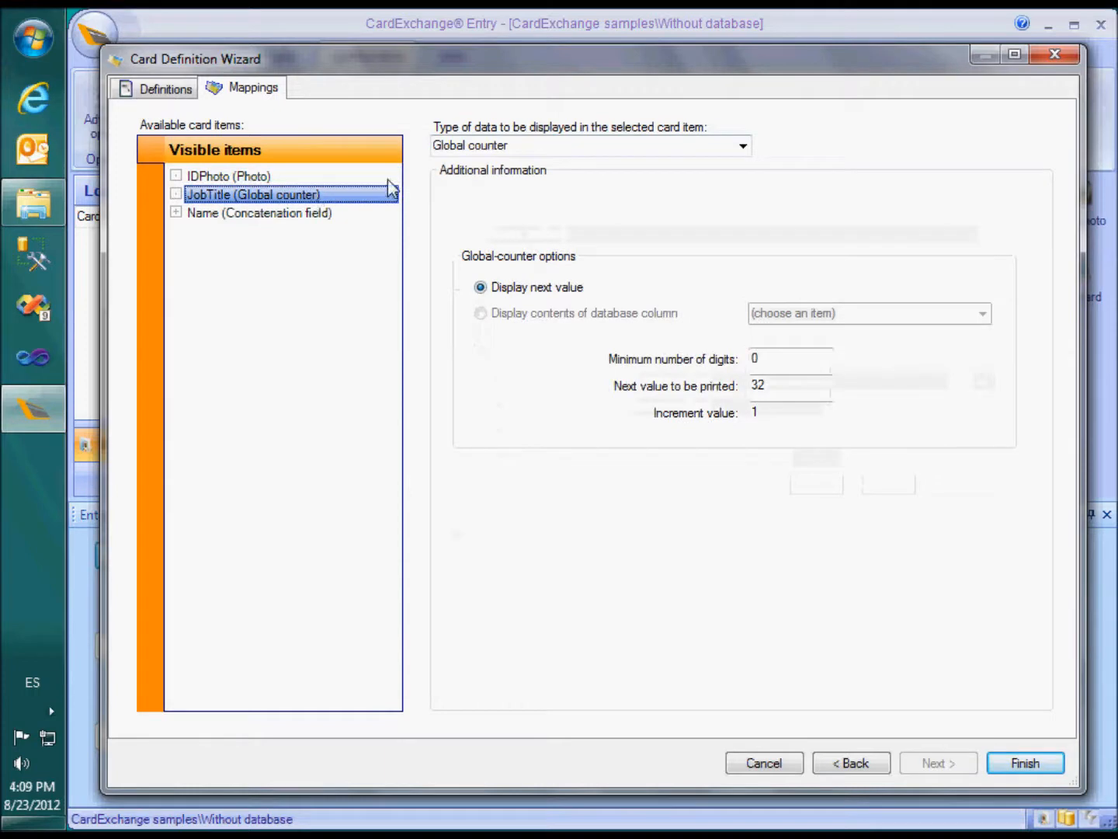
pyautogui.click(744, 147)
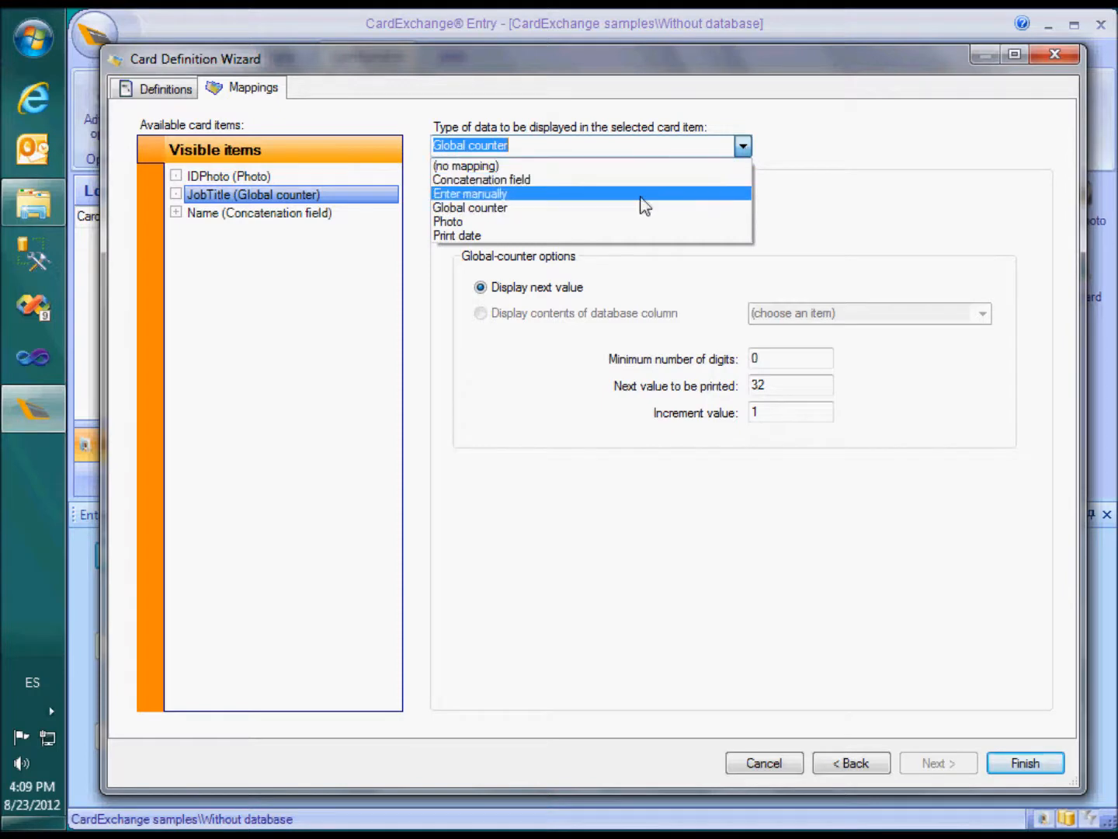
pyautogui.click(622, 235)
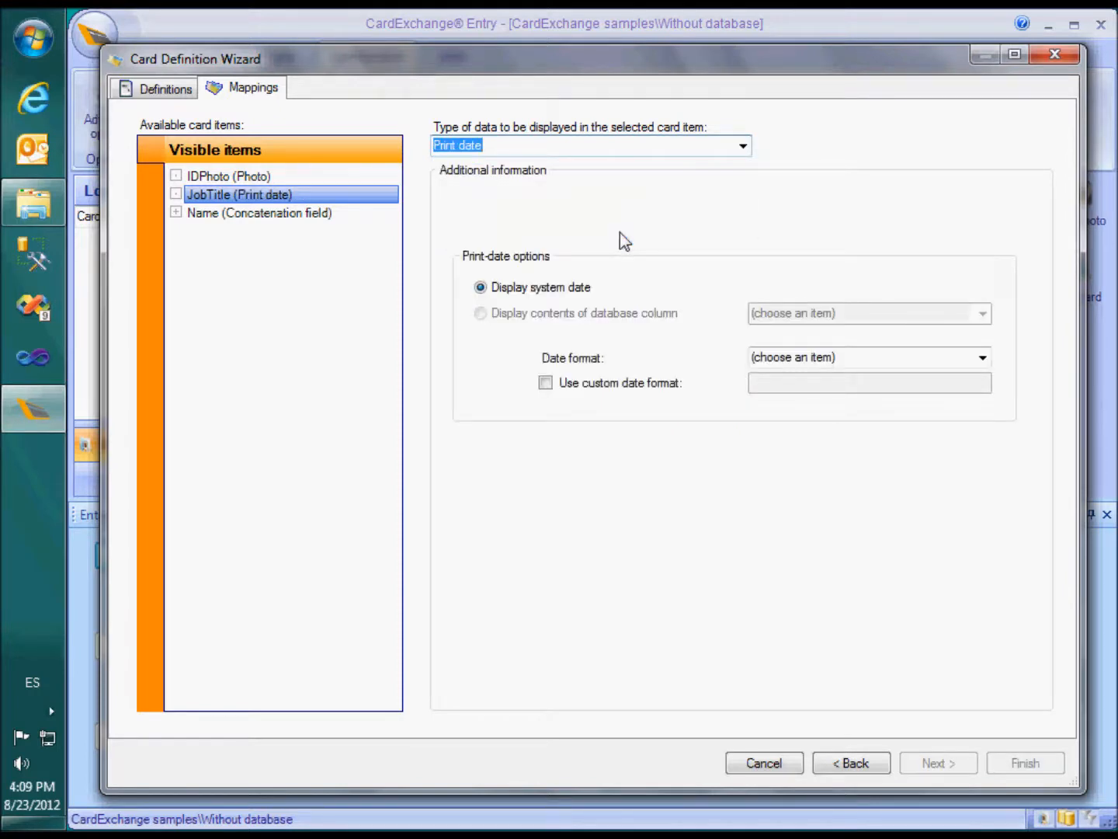
pyautogui.click(983, 359)
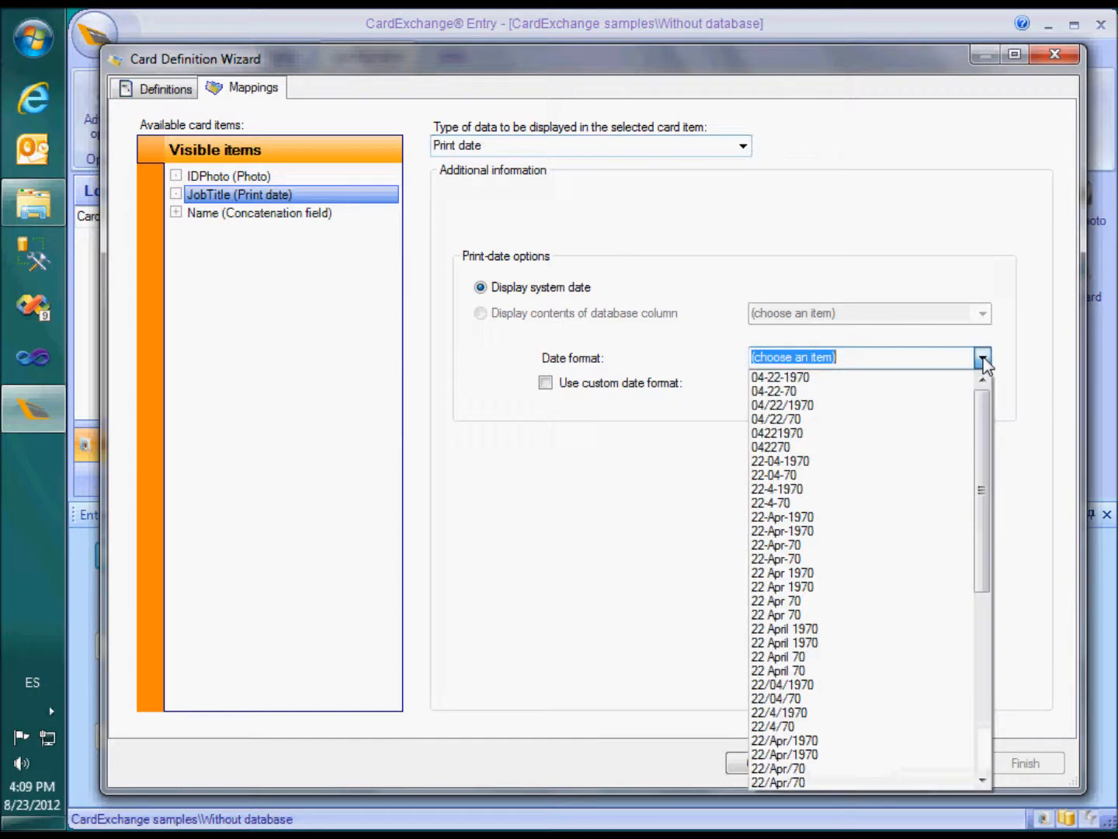
pyautogui.click(932, 405)
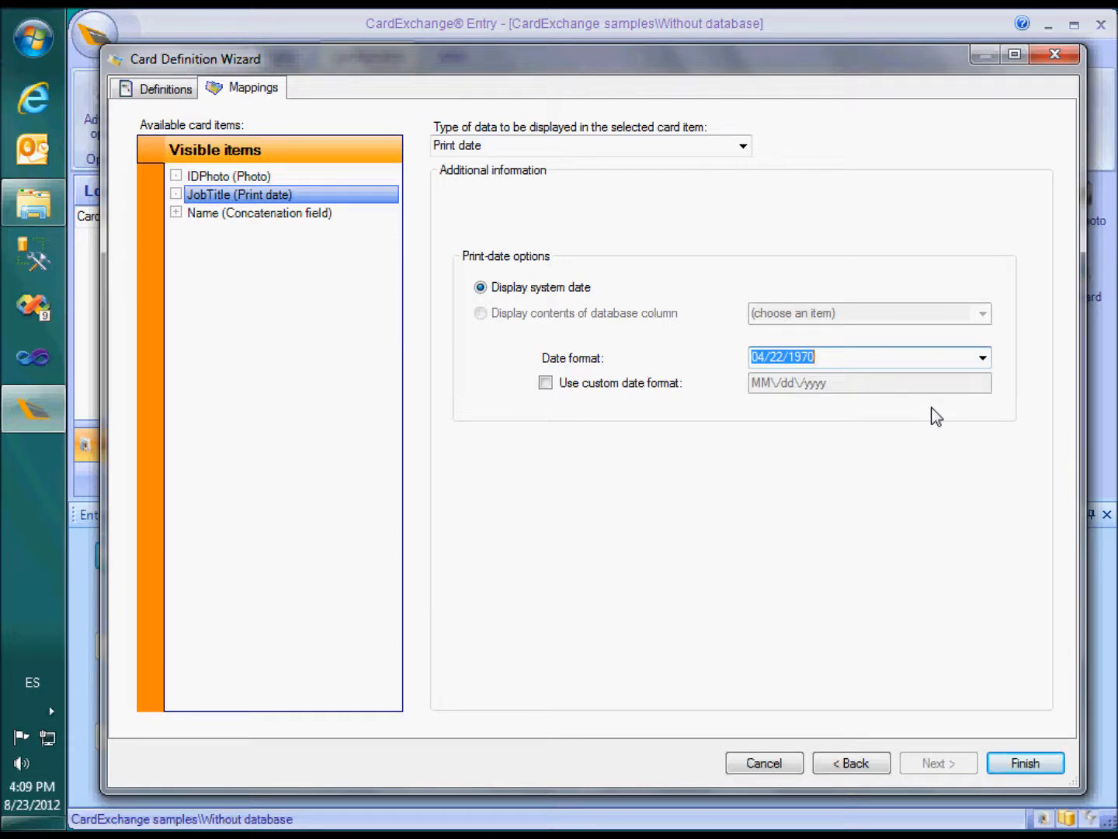
pyautogui.click(1025, 764)
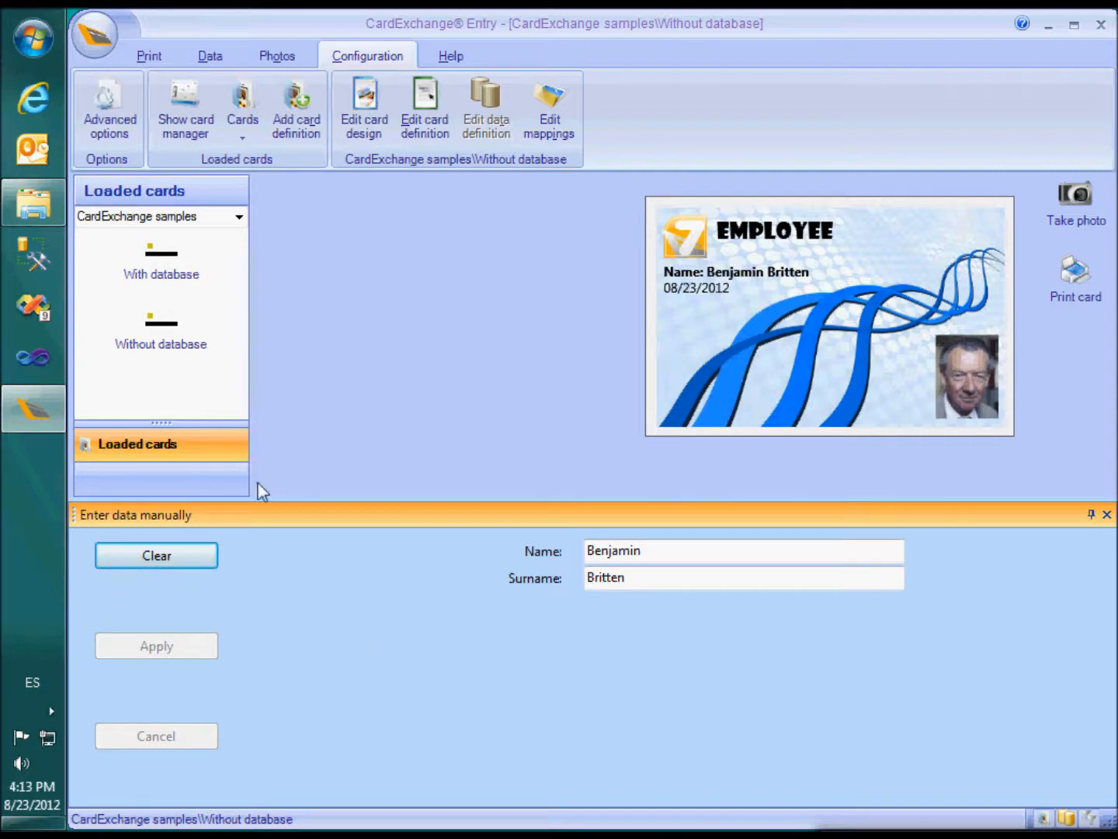
# Load the With database card and examine its mappings: the available data types, the JobTitle database column and the name format options
pyautogui.click(163, 268)
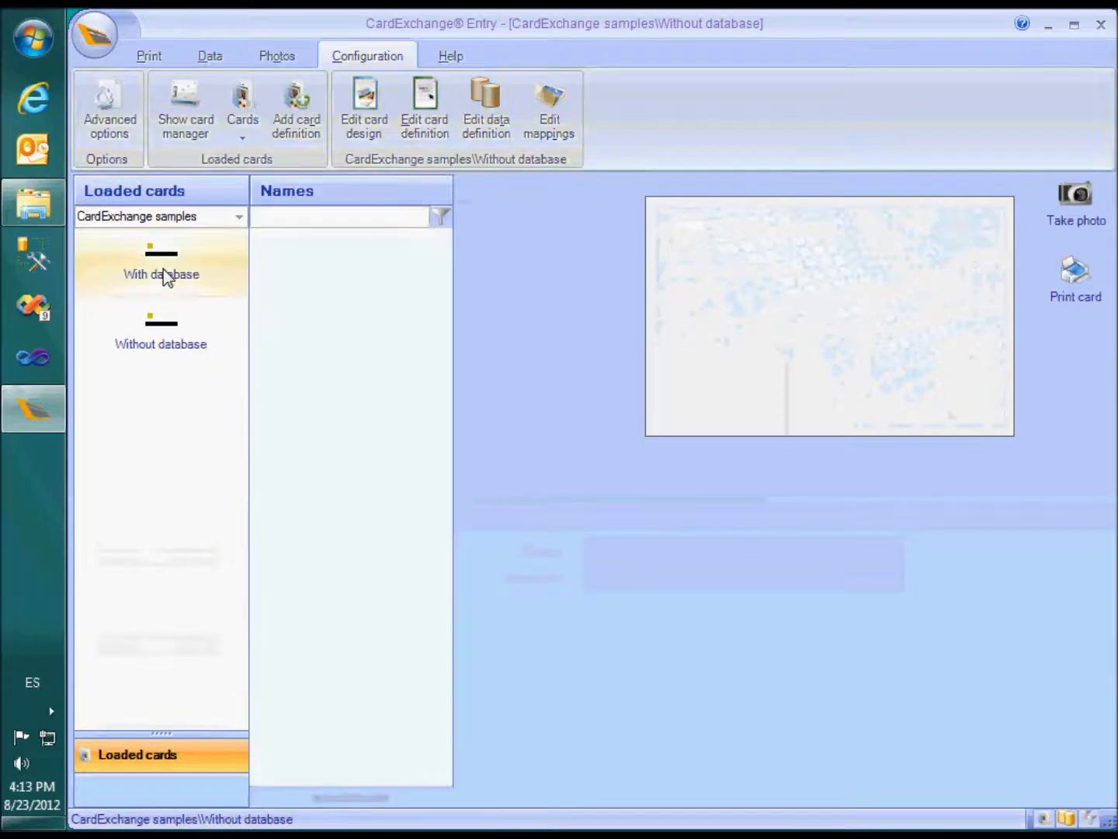
pyautogui.click(547, 128)
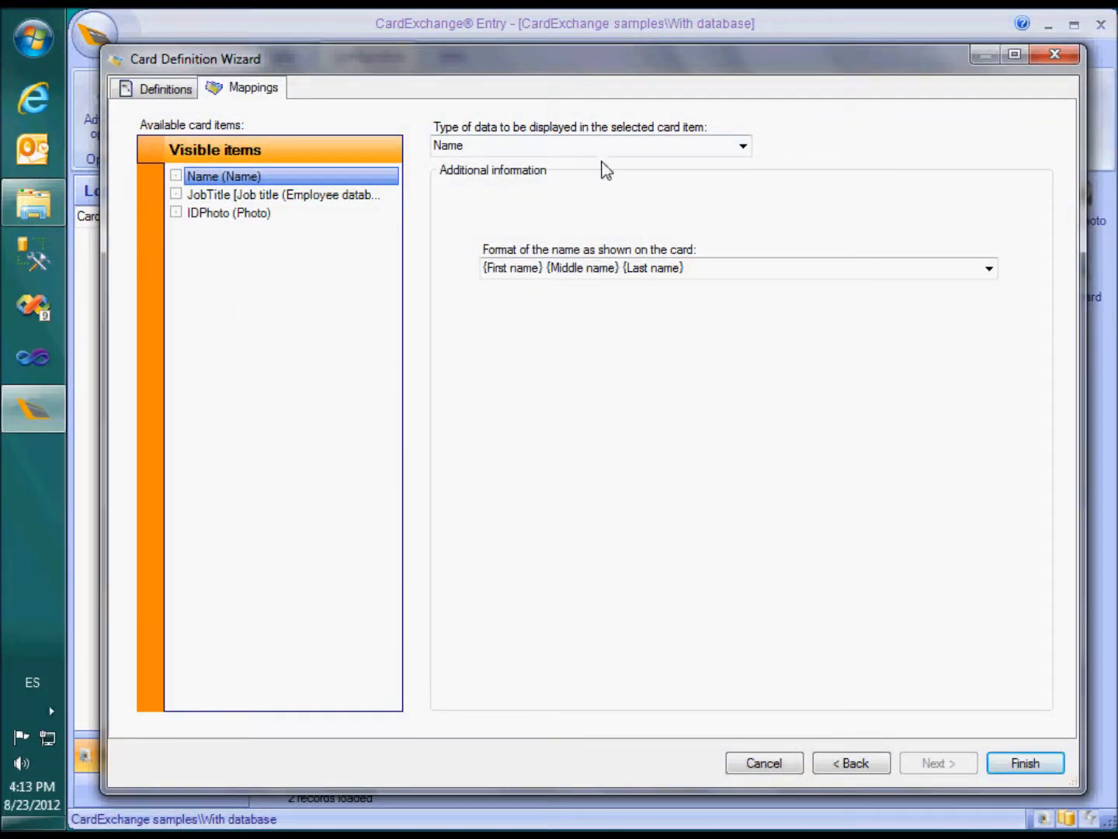
pyautogui.click(743, 145)
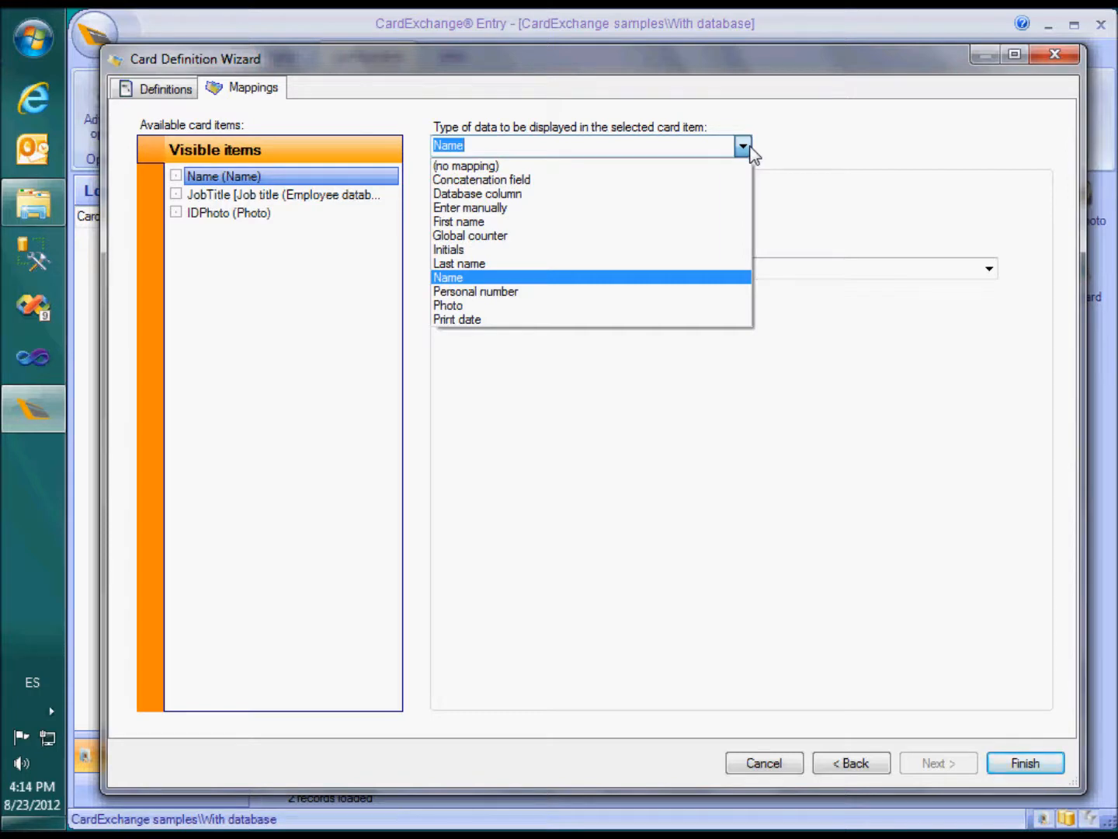
pyautogui.click(750, 145)
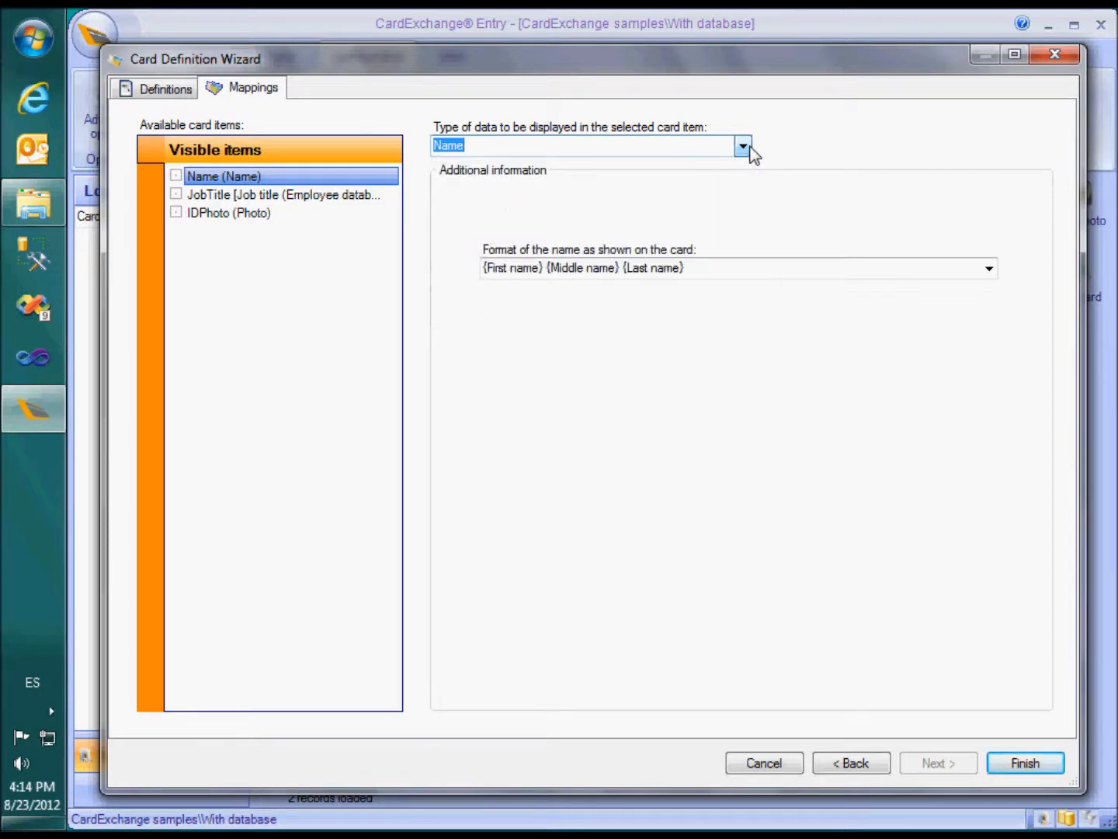
pyautogui.click(311, 200)
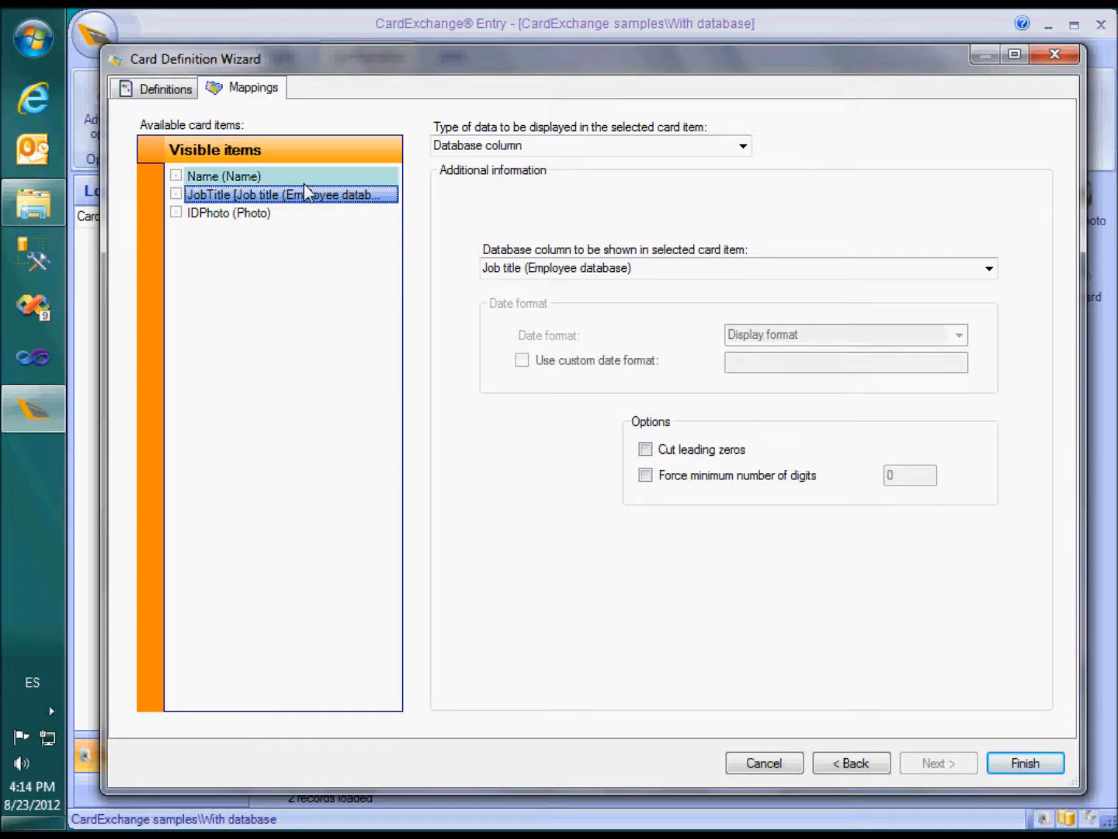
pyautogui.click(230, 180)
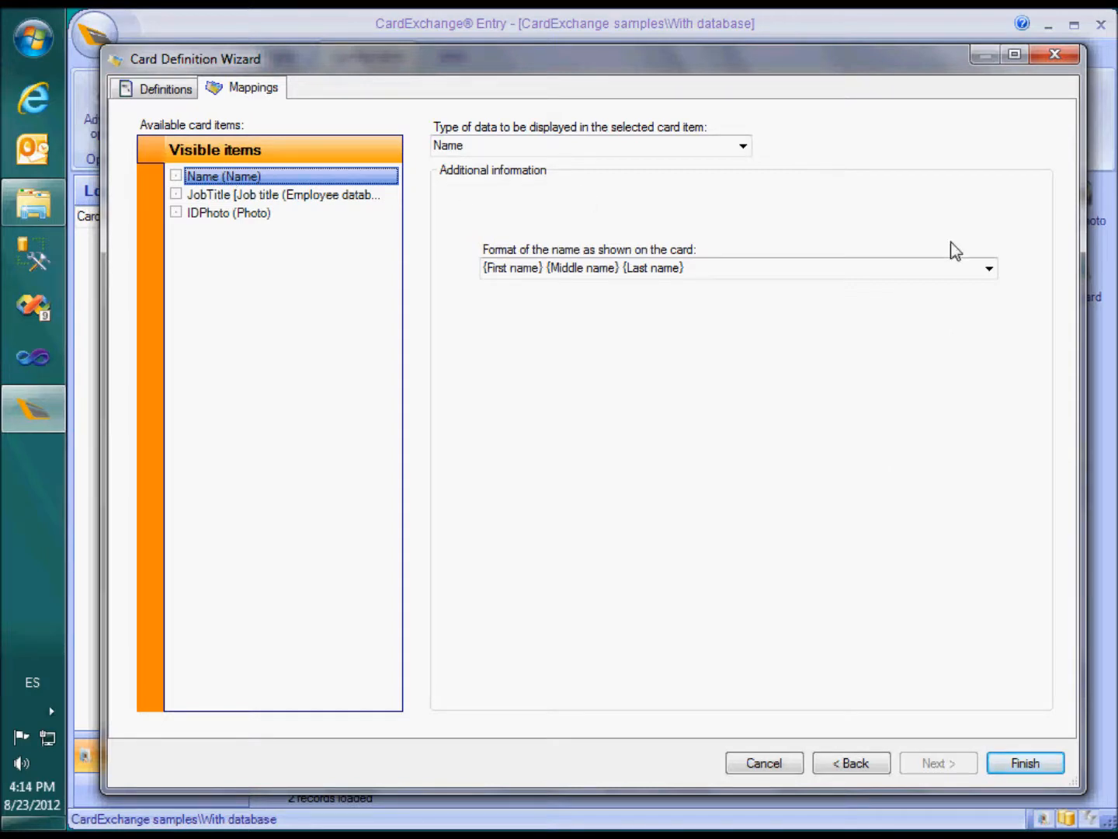
pyautogui.click(990, 269)
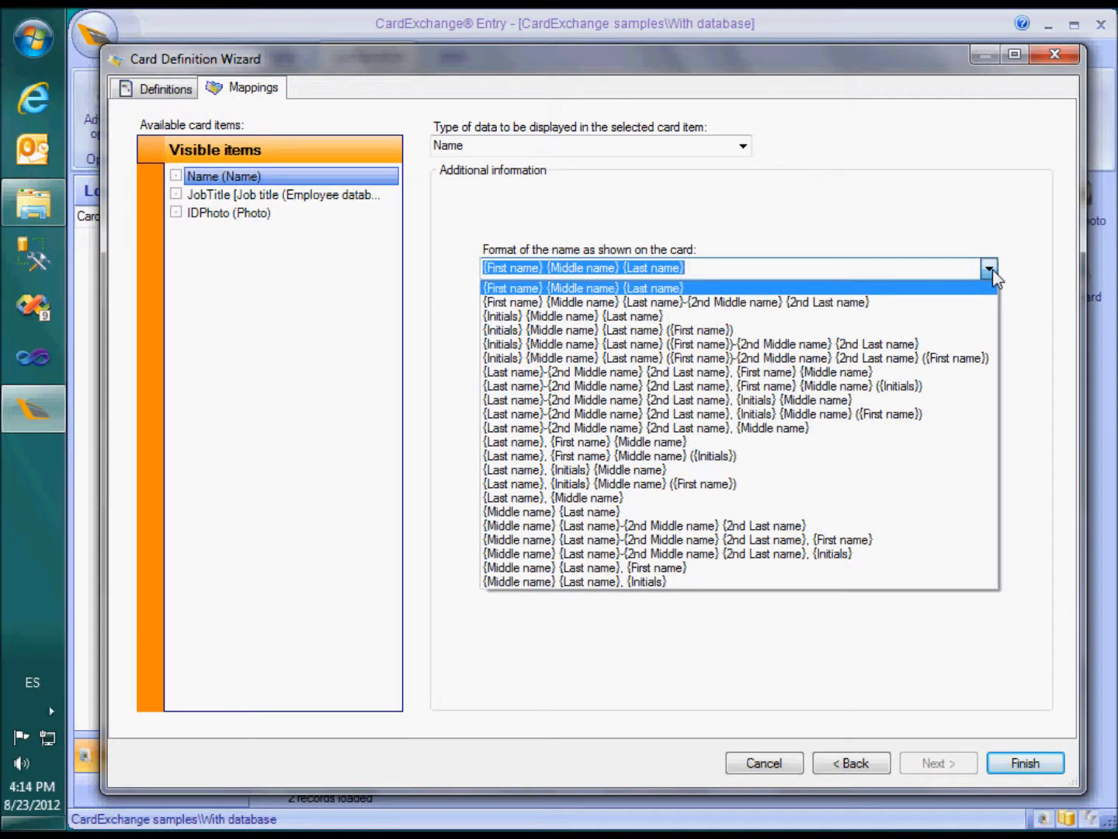
pyautogui.click(992, 269)
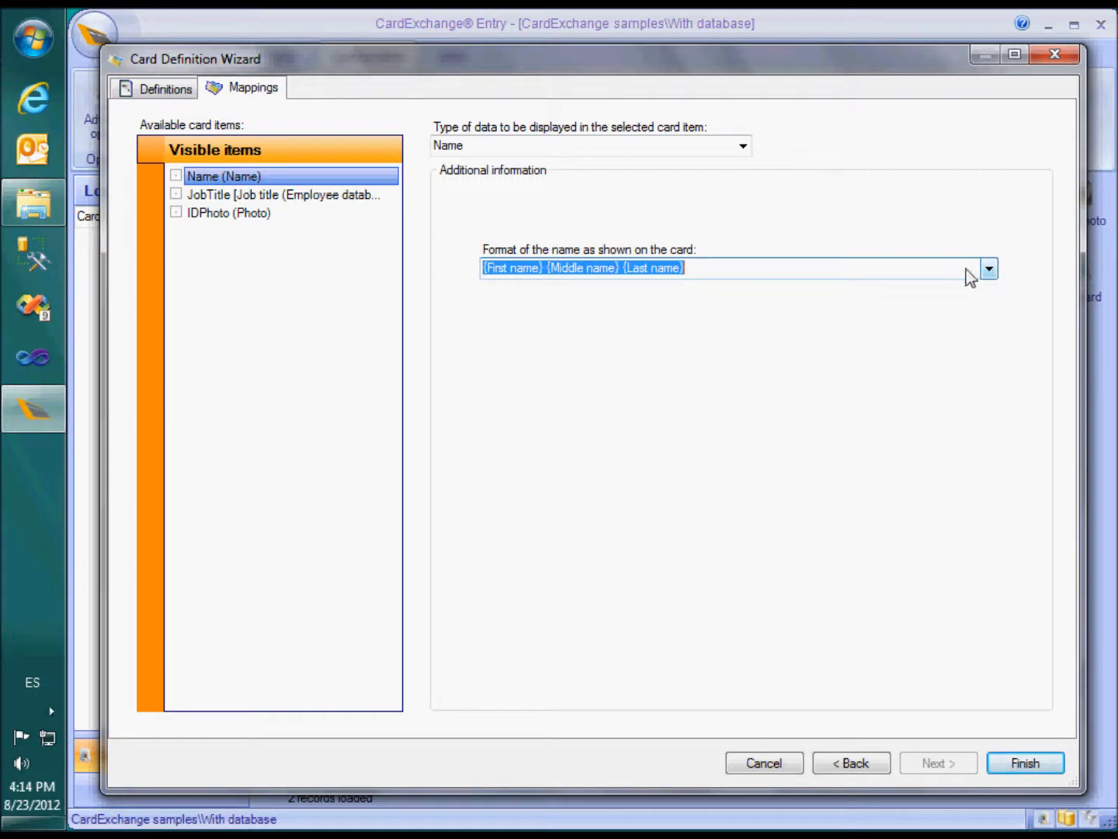
# Change the Name card item's mapping to Last name
pyautogui.click(743, 145)
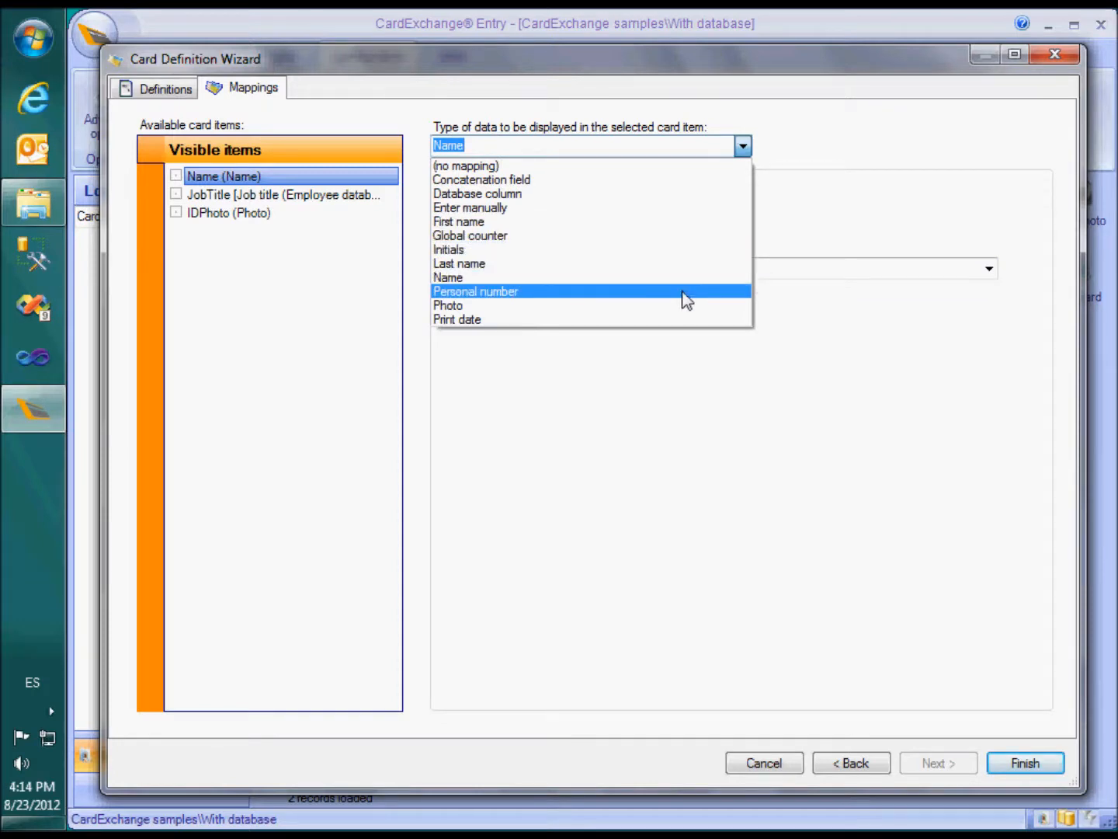
pyautogui.click(689, 266)
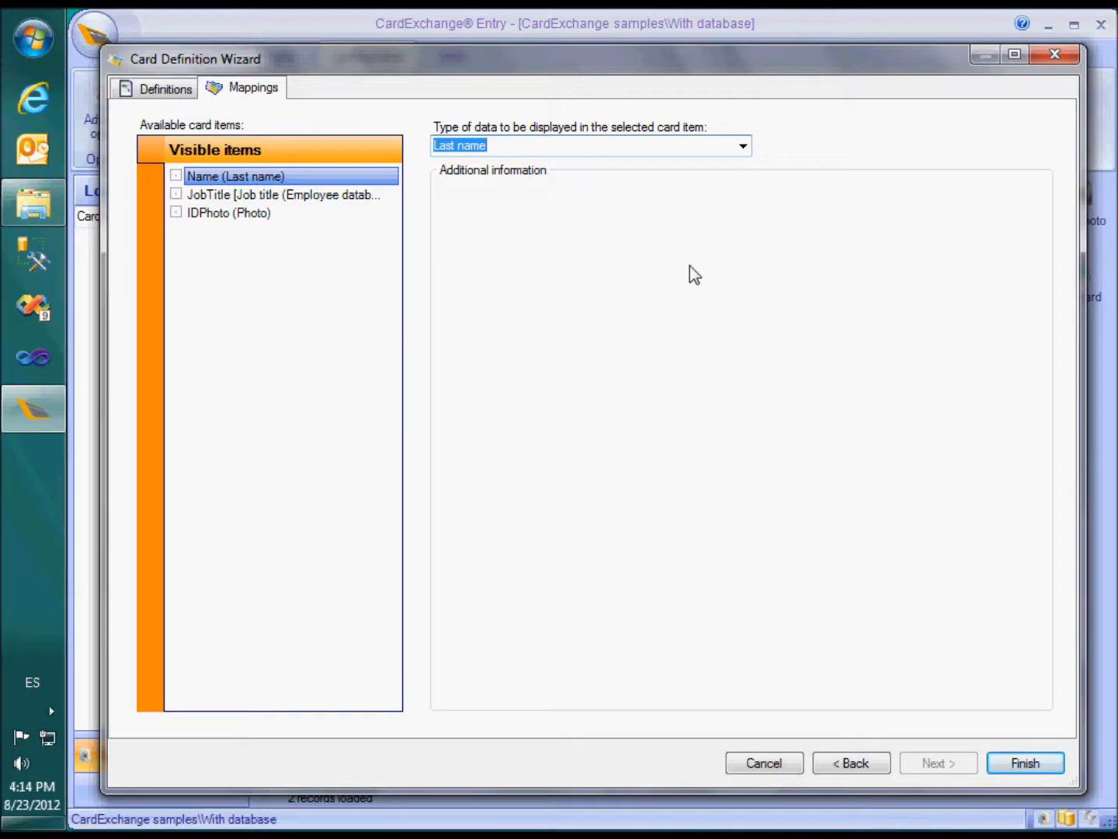
# Check in the Employee database definition which columns supply the name data and personal number, leaving the definition unedited
pyautogui.click(846, 764)
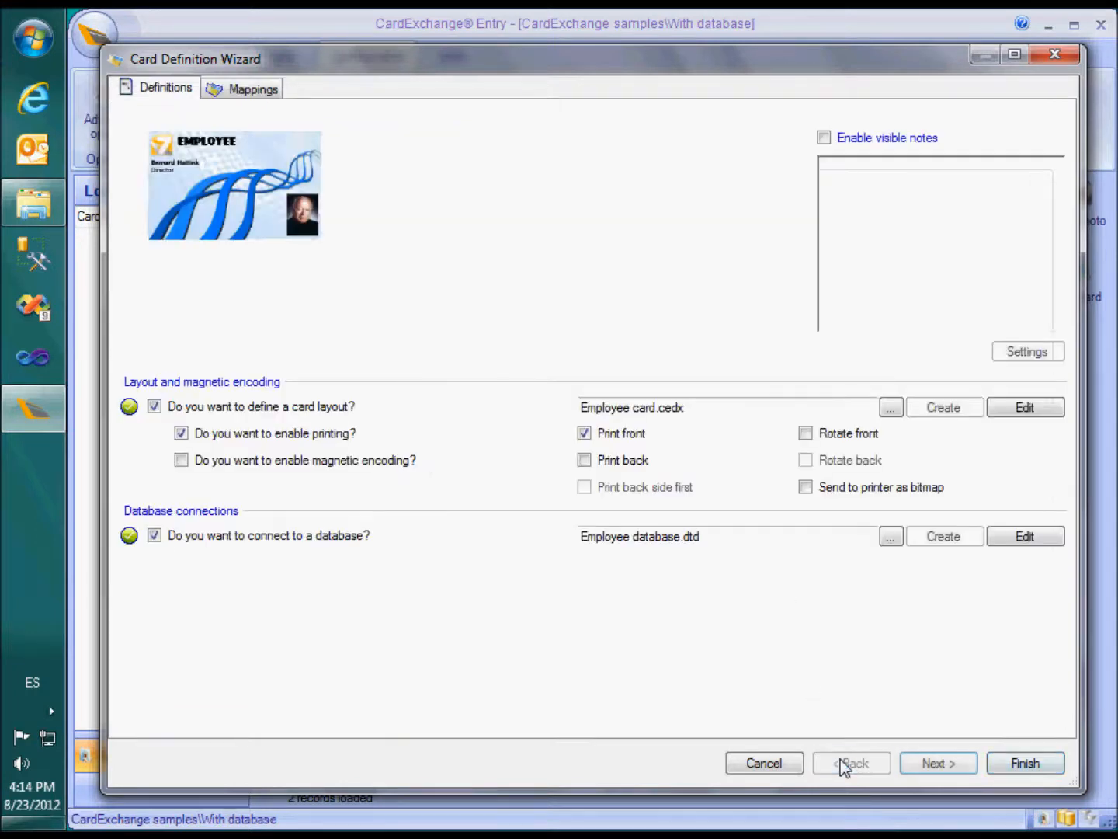
pyautogui.click(1009, 536)
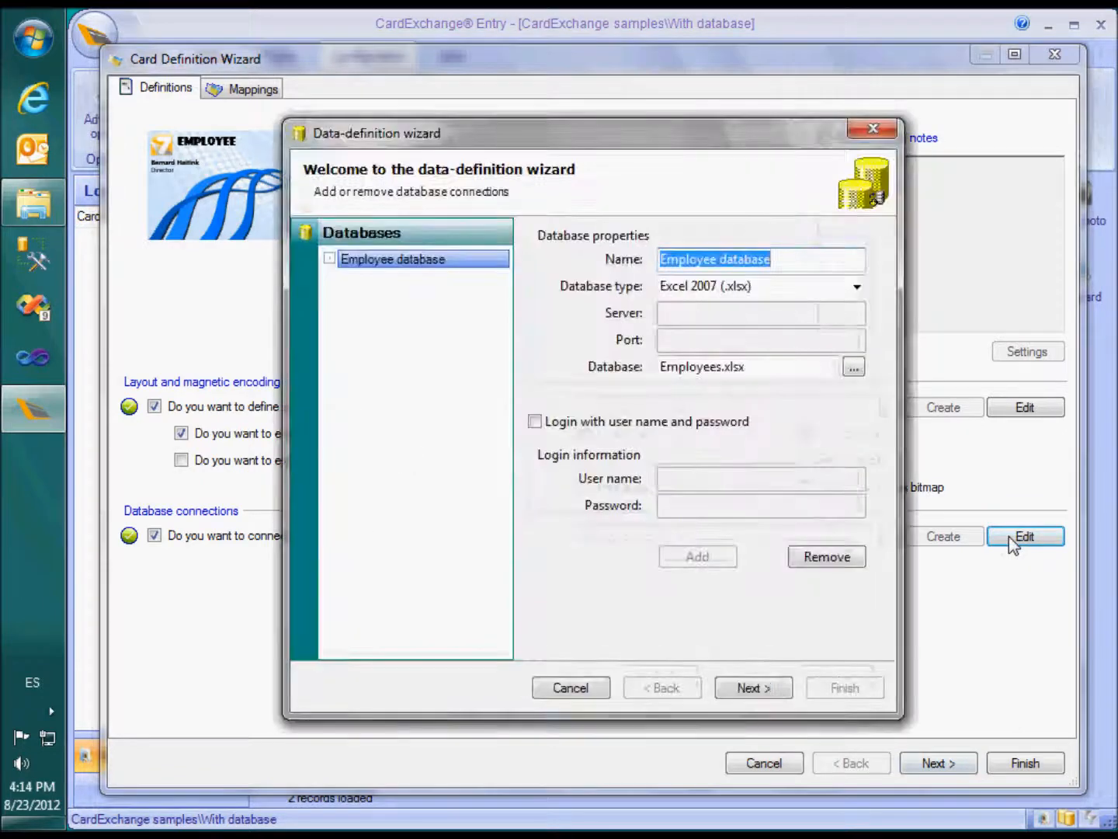
pyautogui.click(775, 688)
pyautogui.click(774, 688)
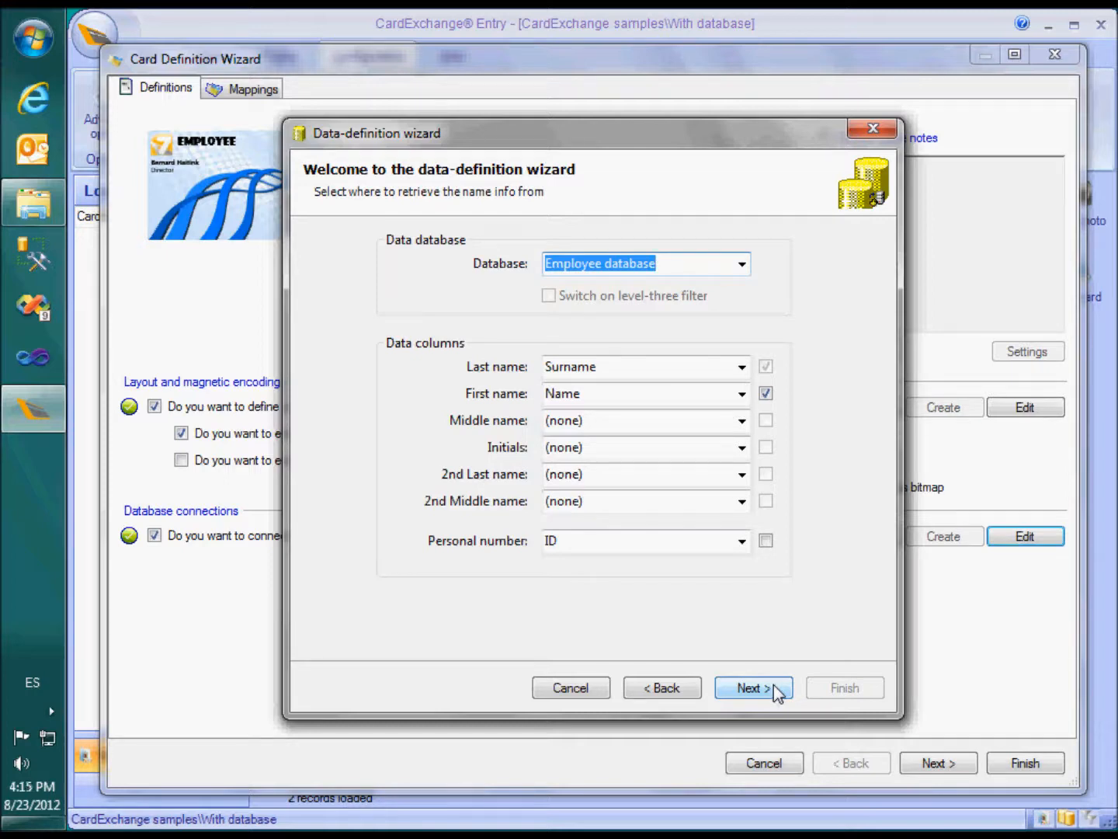
pyautogui.click(580, 691)
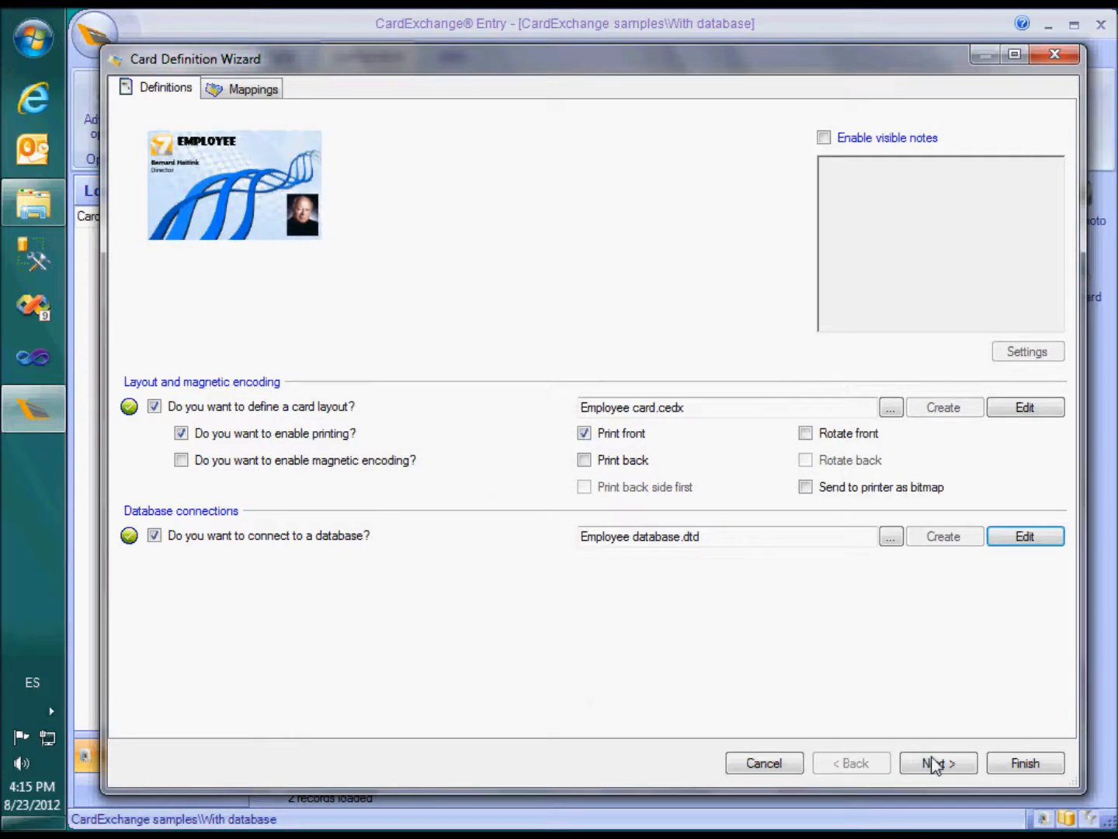
# Review the IDPhoto item's image options in the mappings and finish the With database card definition
pyautogui.click(934, 762)
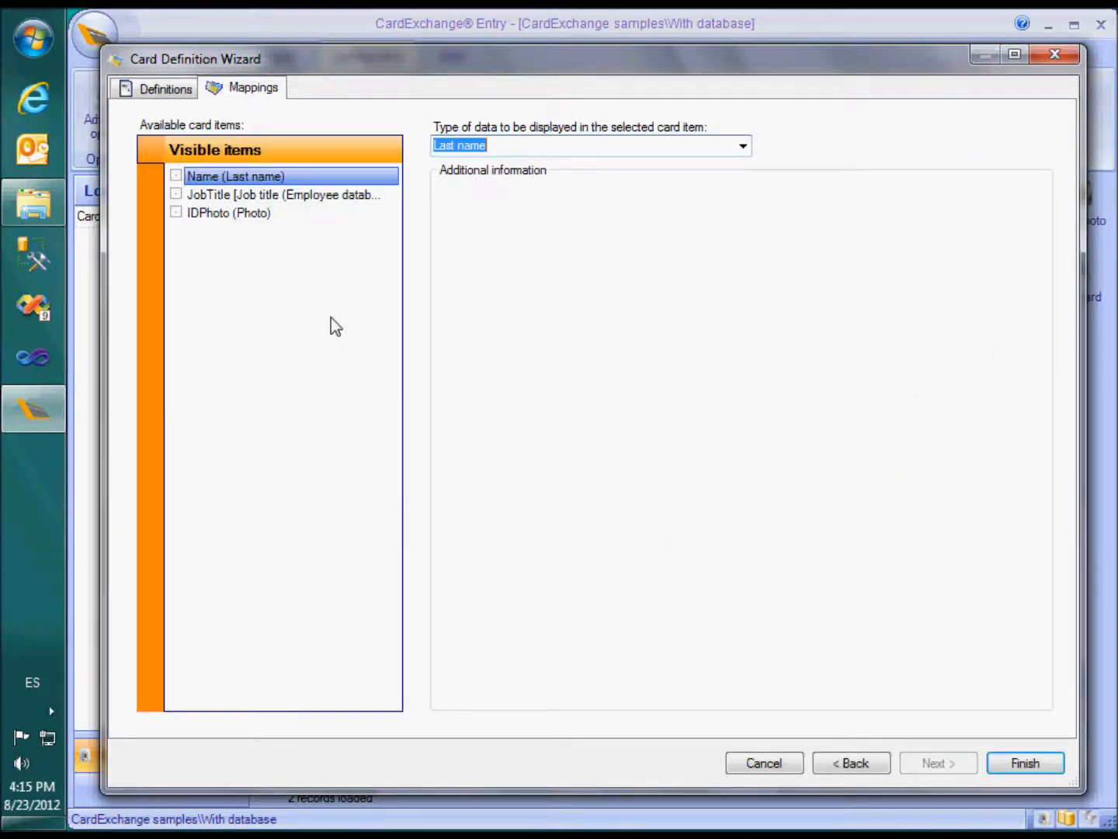
pyautogui.click(237, 222)
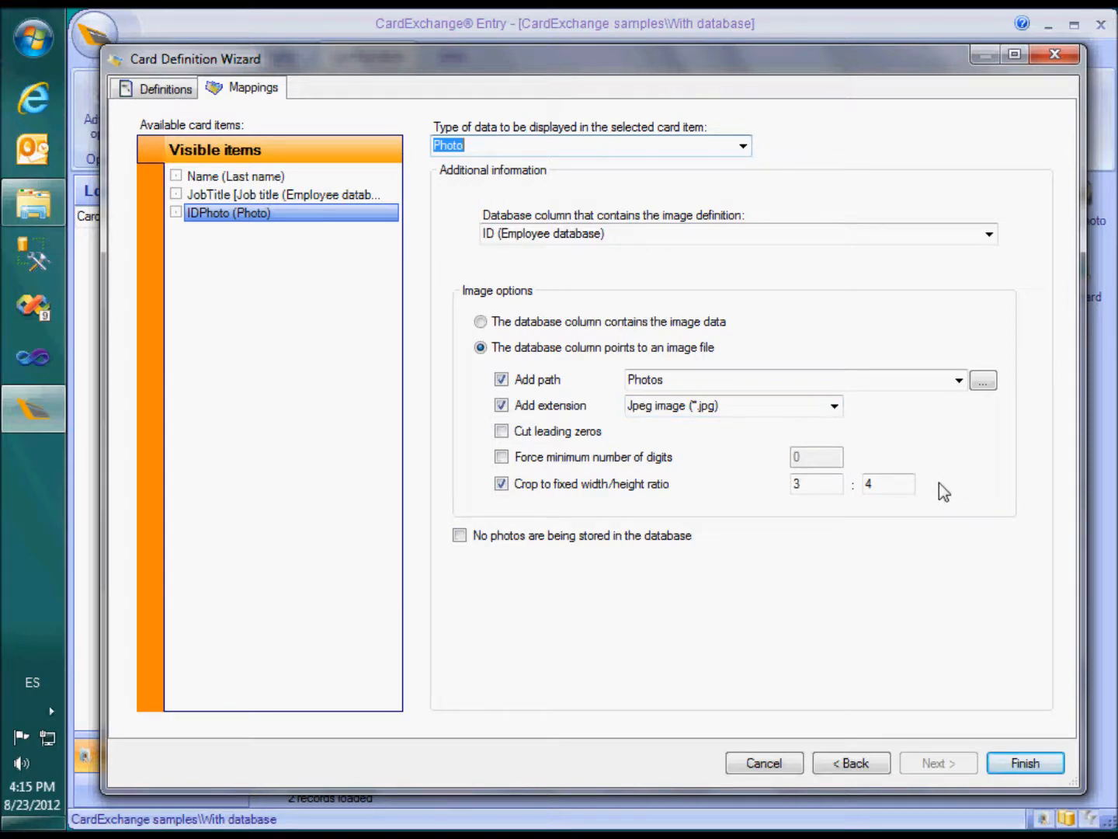
pyautogui.click(1026, 764)
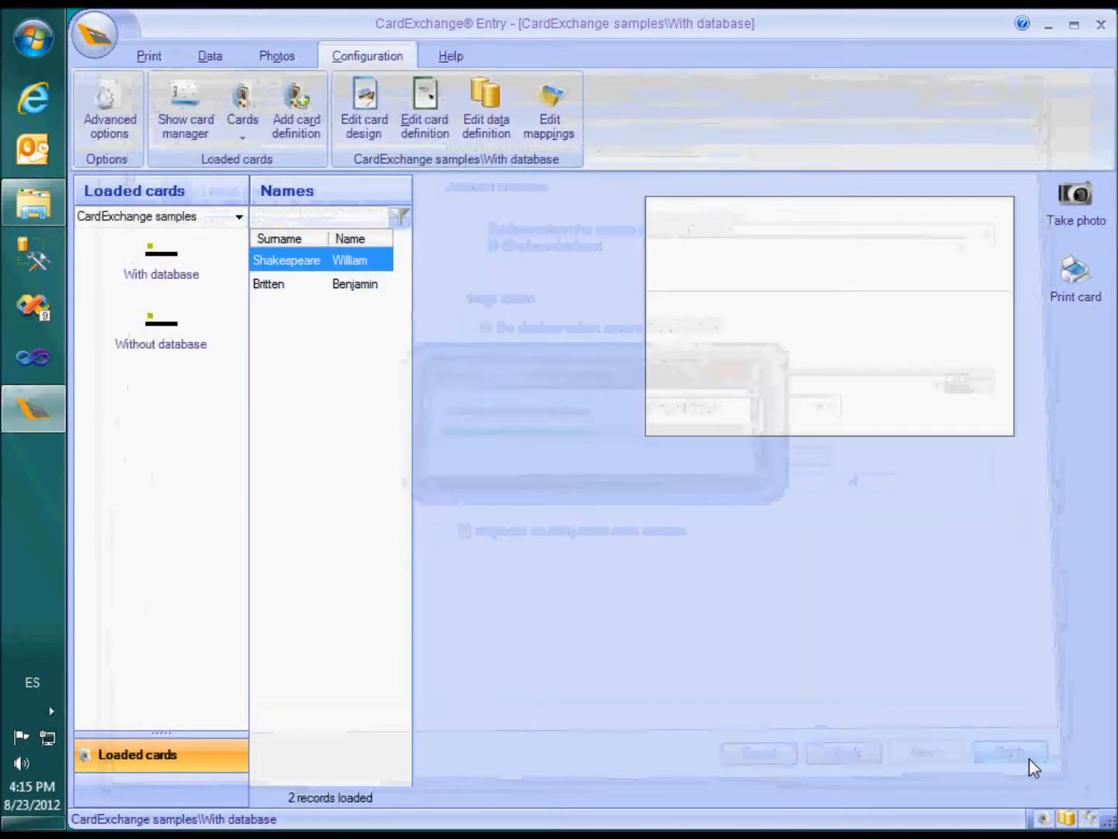